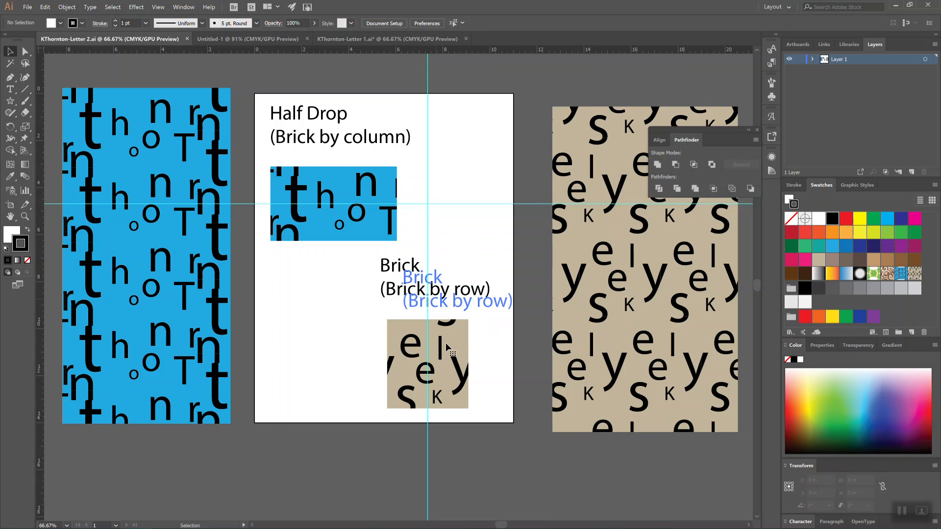
Step: Move the Brick label and its tan sample tile toward the artboard's right edge, then deselect them
drag(381, 313, 489, 401)
click(356, 353)
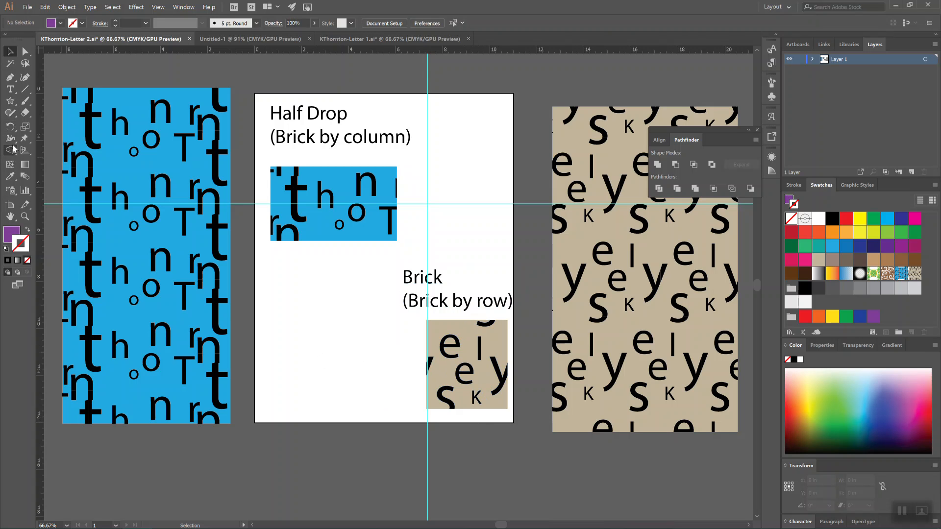
Step: Create a rectangle 5 in wide and 3 in high in the empty lower-left area of the artboard
click(9, 102)
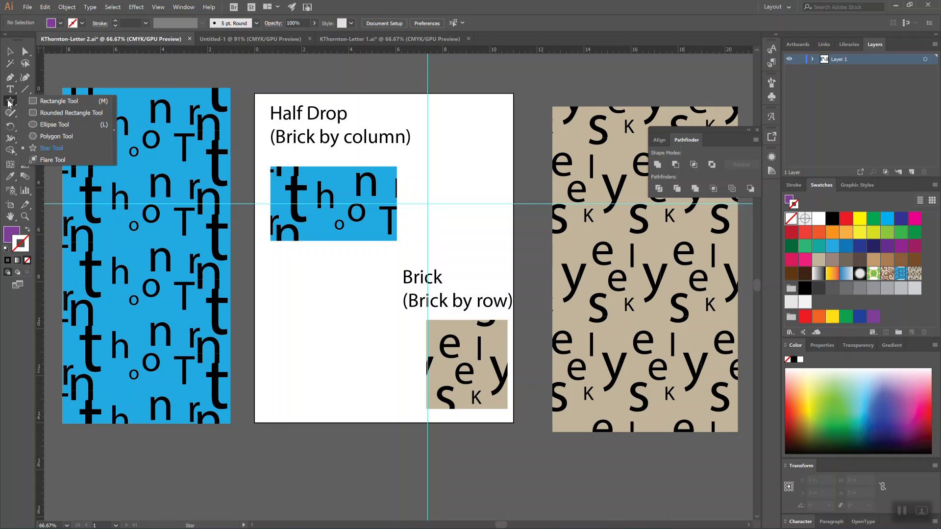
click(49, 102)
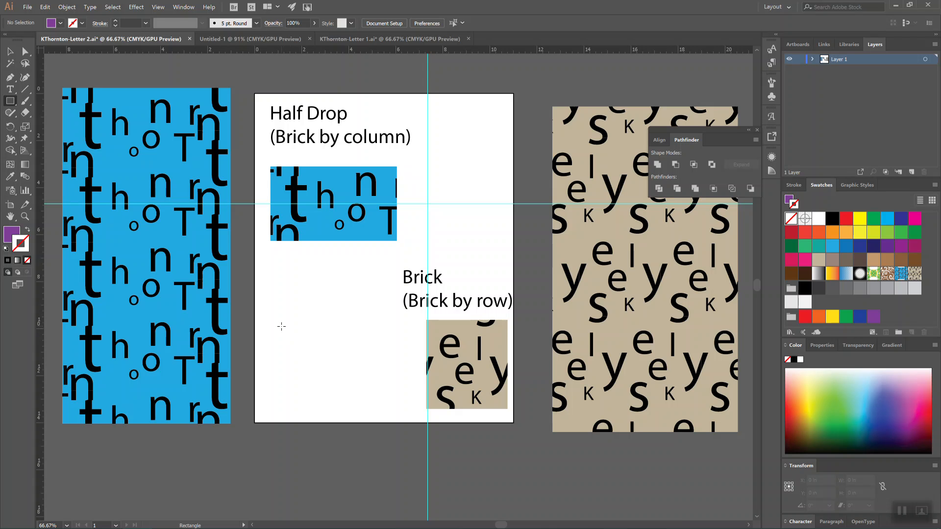
click(278, 328)
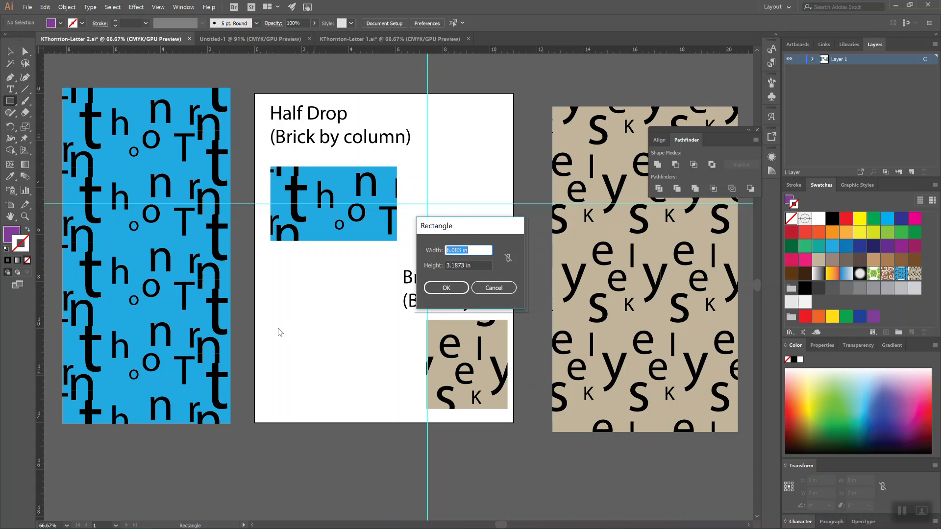
drag(465, 230, 478, 187)
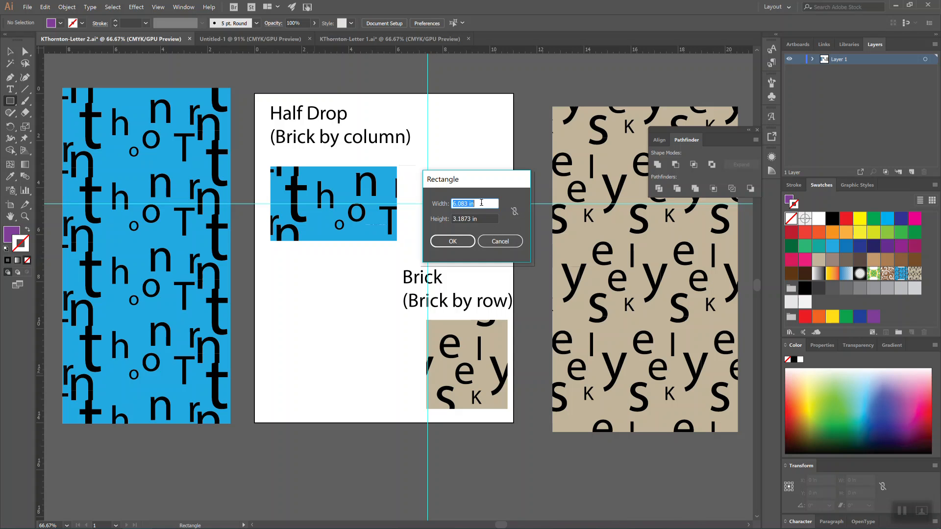
text(5)
key(Tab)
text(3)
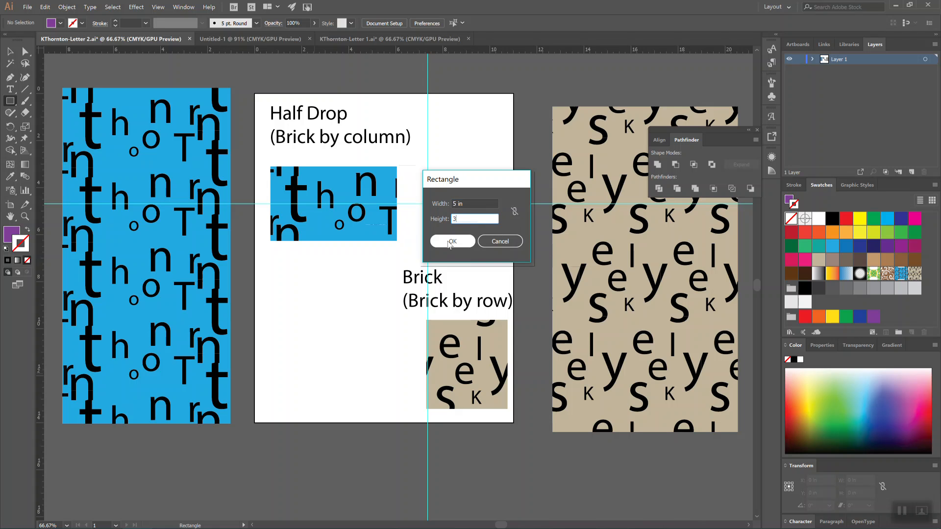
click(453, 242)
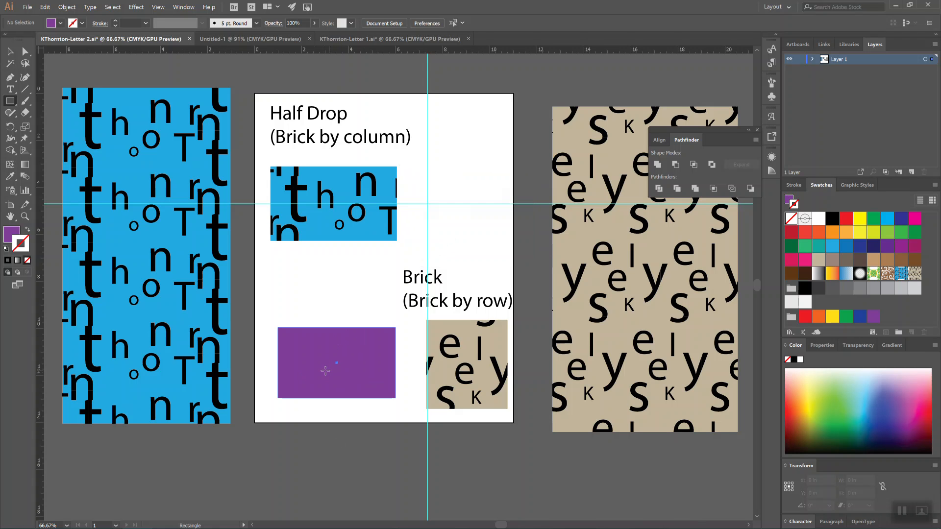
Step: Give the new rectangle a light brown fill and no stroke
click(8, 55)
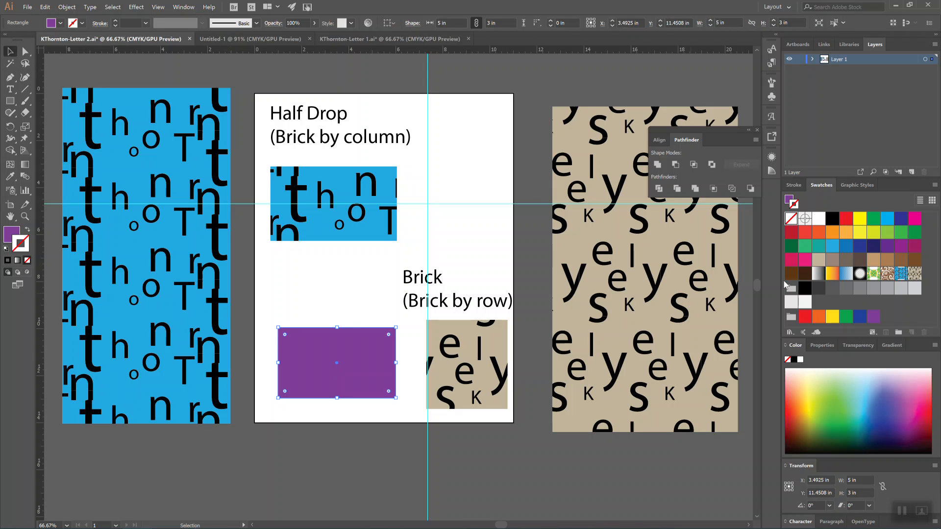
click(874, 262)
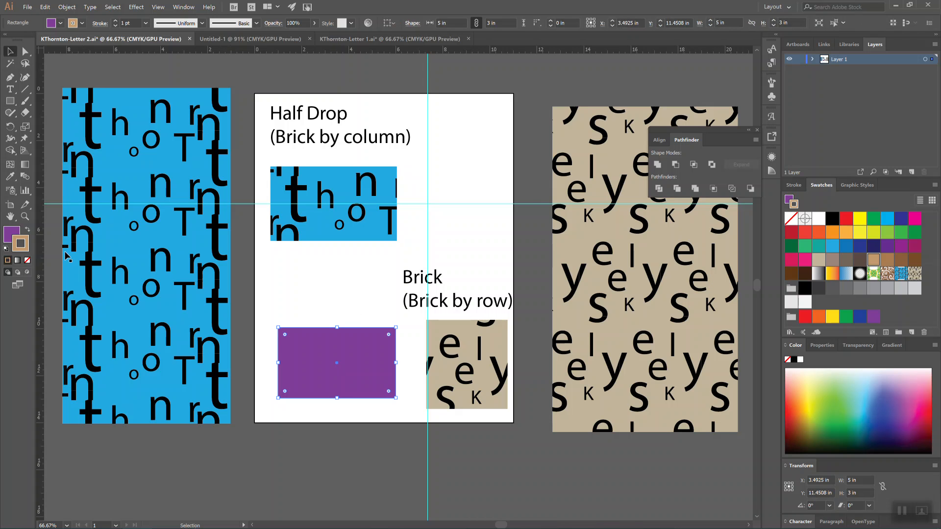
click(26, 230)
click(27, 260)
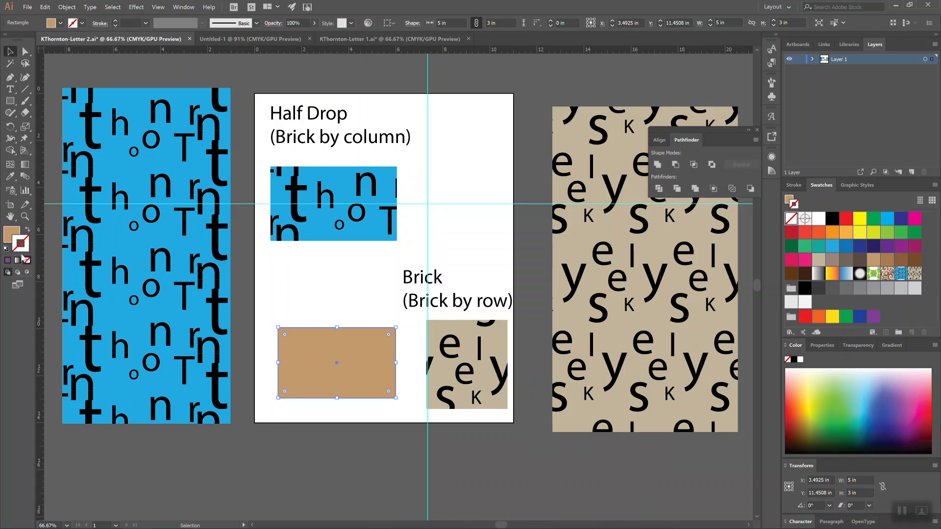
click(317, 291)
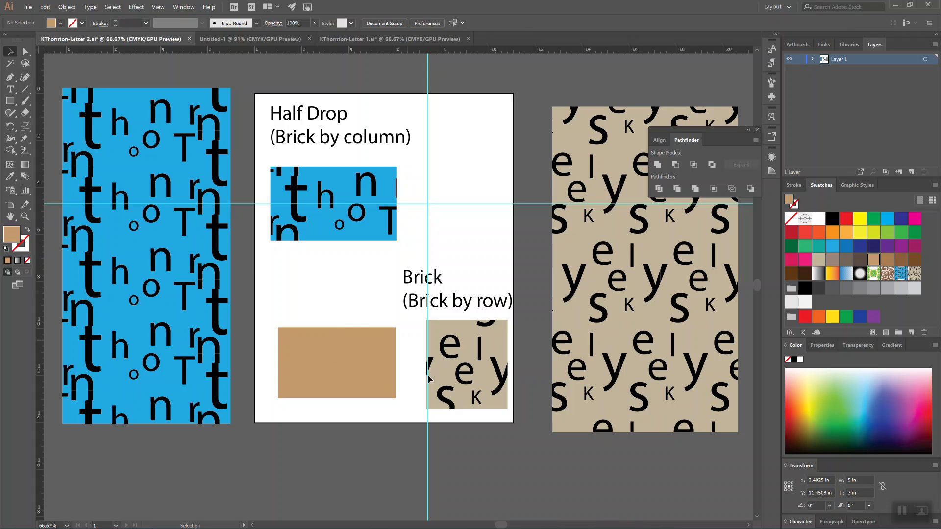
Step: Set the current shape tool to the Star tool and return to the Selection tool
click(9, 102)
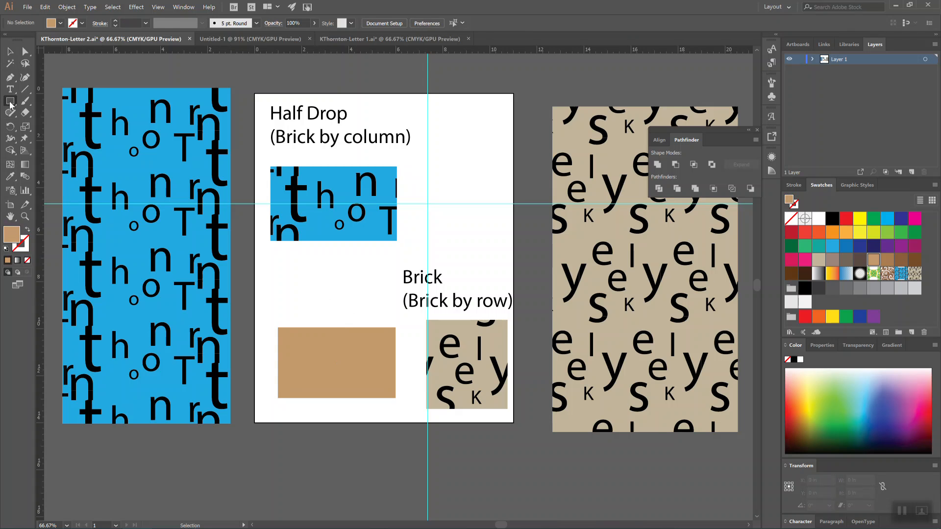
drag(10, 102, 84, 147)
key(v)
Step: Place a vertical ruler guide through the center of the light brown rectangle
click(334, 342)
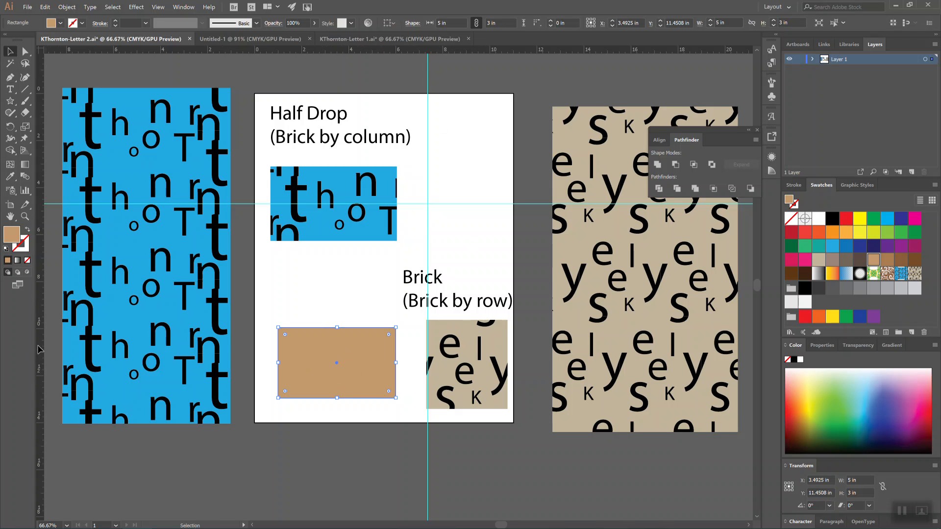
click(158, 6)
mouse_move(211, 223)
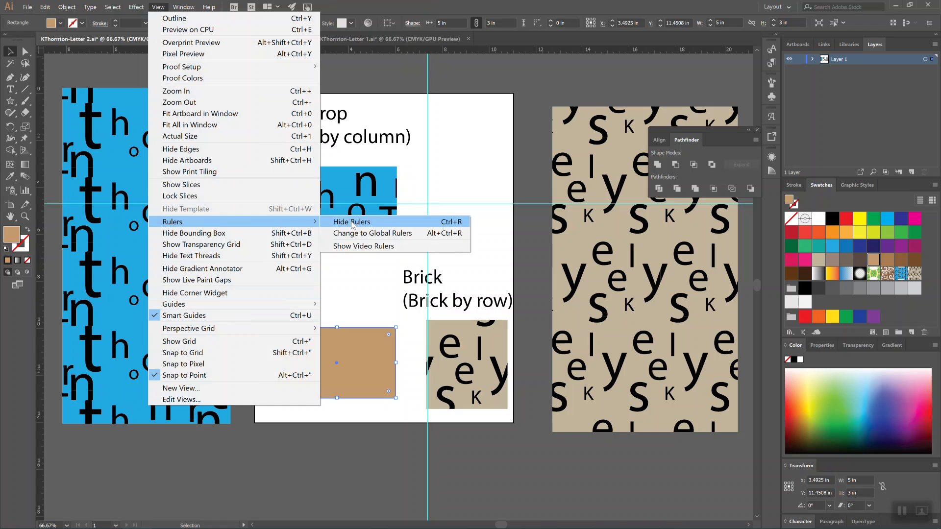
click(40, 328)
drag(35, 323, 341, 369)
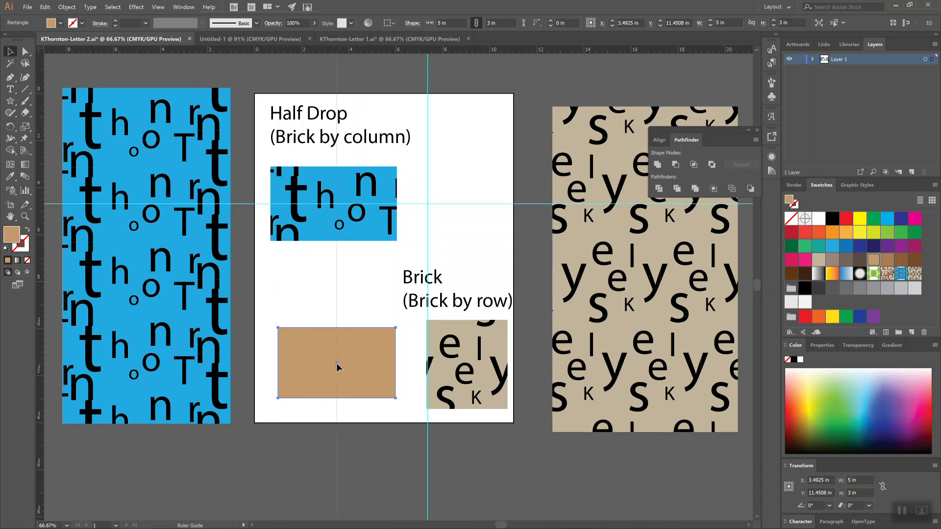
drag(337, 363, 337, 363)
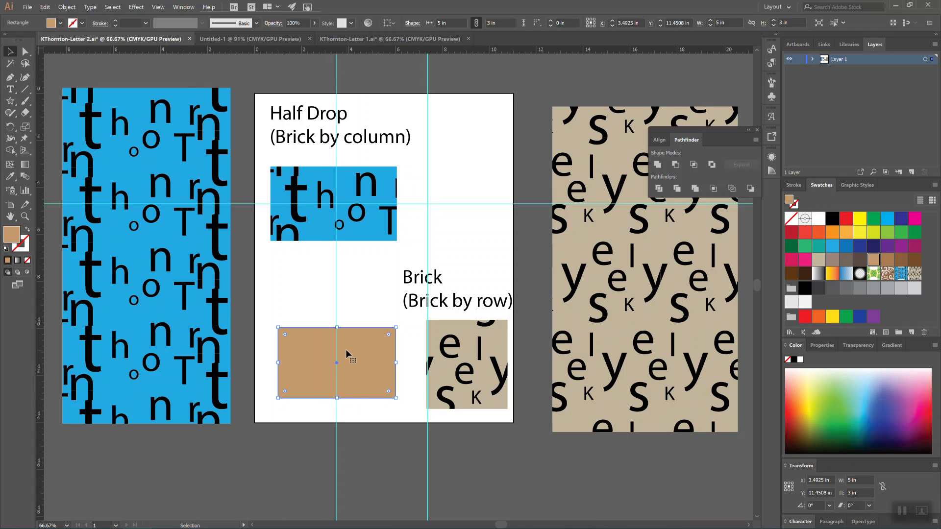
Step: Draw a five-pointed star about 1.6 in wide, overlapping the rectangle's bottom edge within the half left of its center guide, and rotate it
key(ctrl+plus)
key(ctrl+plus)
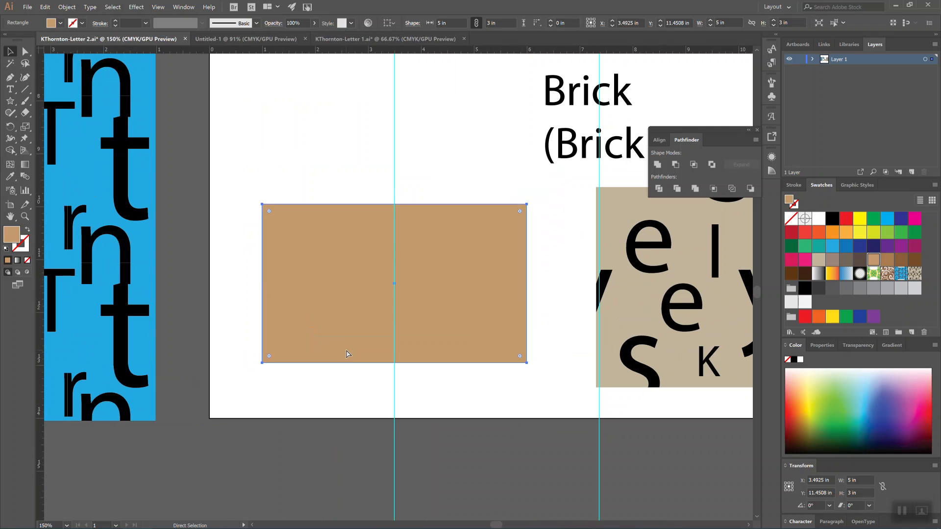
click(11, 102)
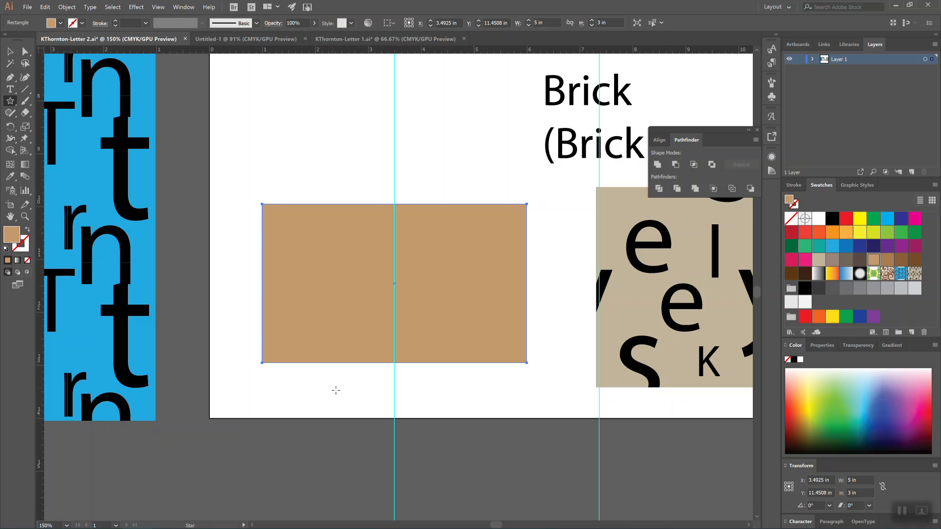
drag(289, 306, 302, 346)
click(11, 50)
drag(311, 303, 358, 336)
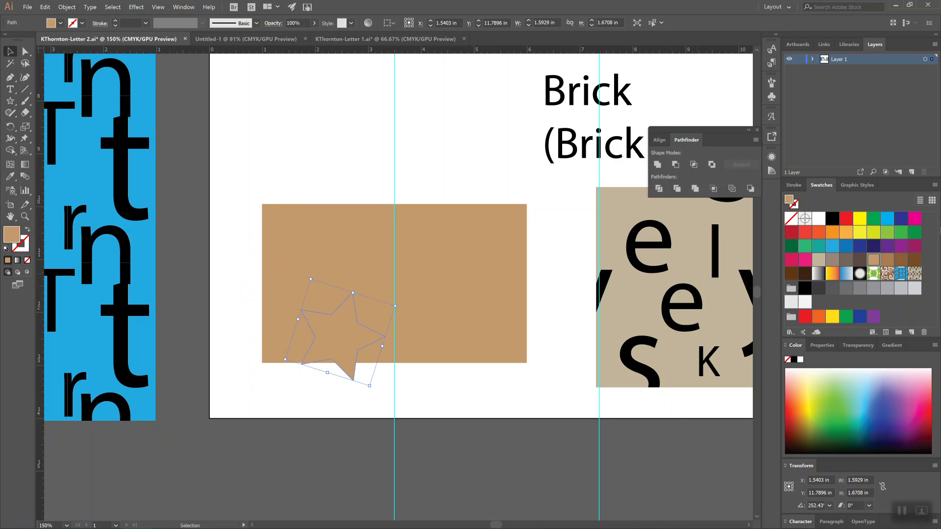
Step: Fill the star with black, then rotate and reposition it so it still crosses the rectangle's bottom edge
click(831, 221)
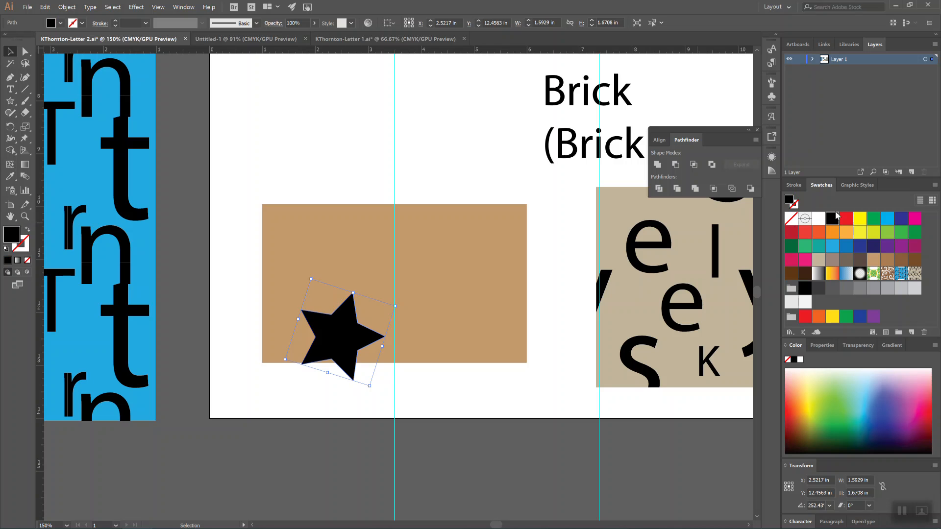
drag(351, 335, 348, 330)
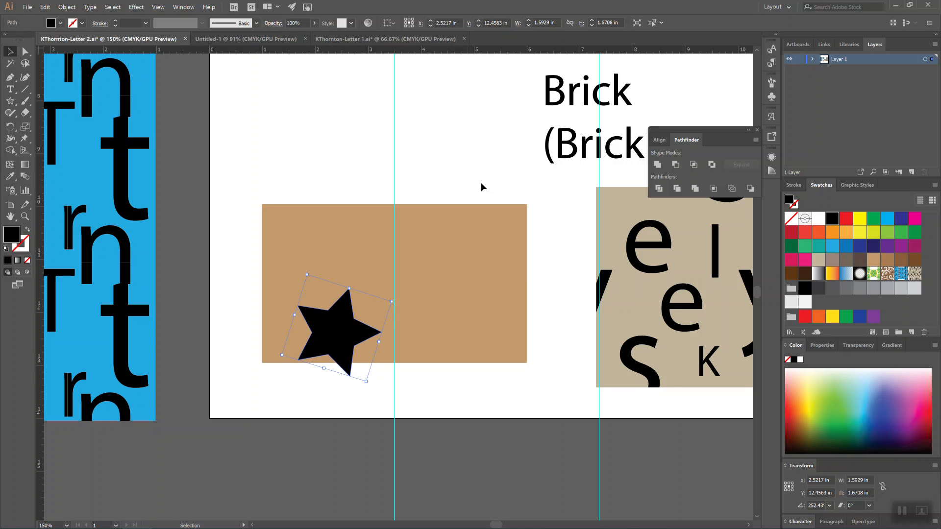
drag(398, 300, 409, 313)
drag(331, 333, 332, 336)
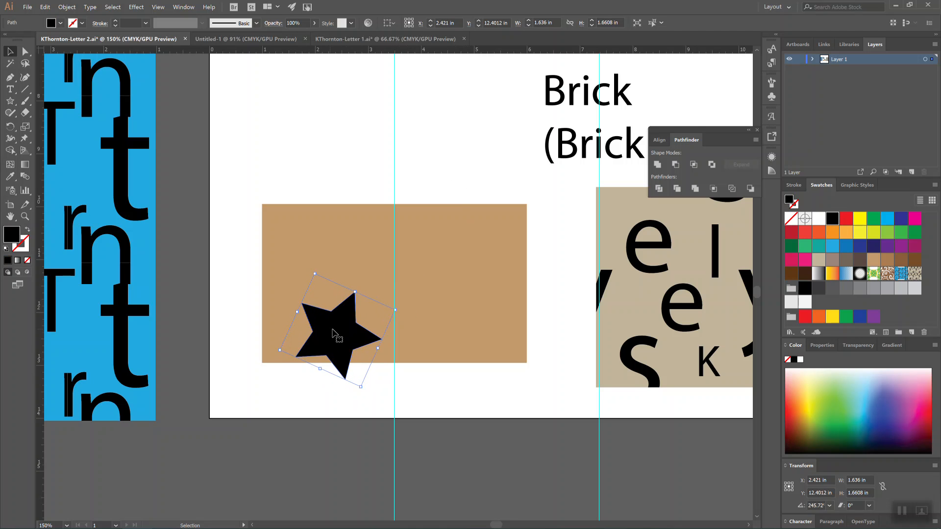
Step: Draw a smaller black star about 1.07 in wide across the rectangle's right edge and rotate it
click(10, 101)
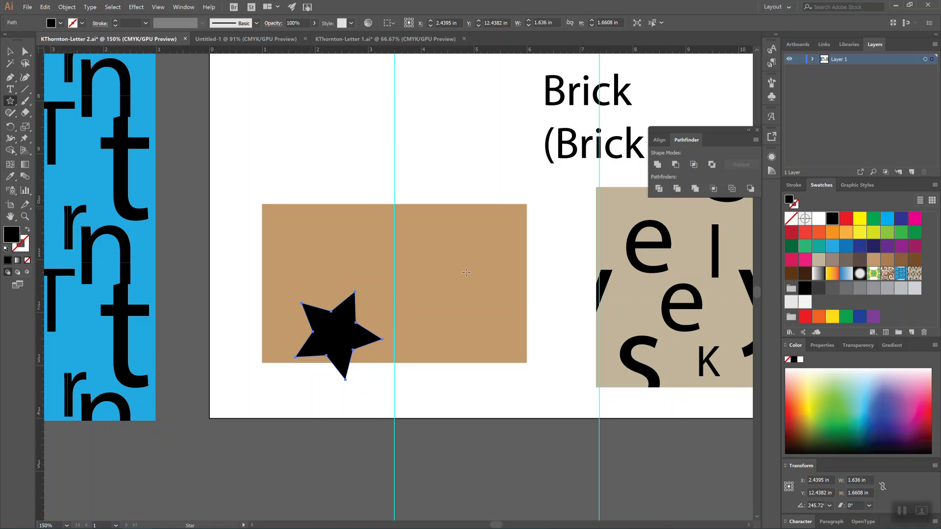
mouse_move(512, 263)
mouse_down()
mouse_move(545, 274)
mouse_move(538, 269)
mouse_up()
click(10, 51)
drag(535, 226, 586, 277)
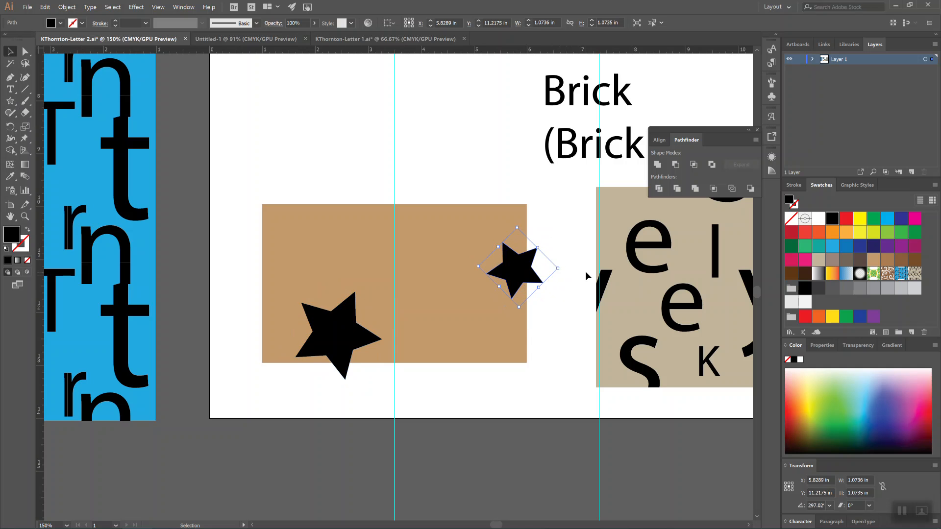
Step: Duplicate the small star into the rectangle's lower middle and across its top edge near the left corner, rotating the copies
drag(522, 267, 304, 224)
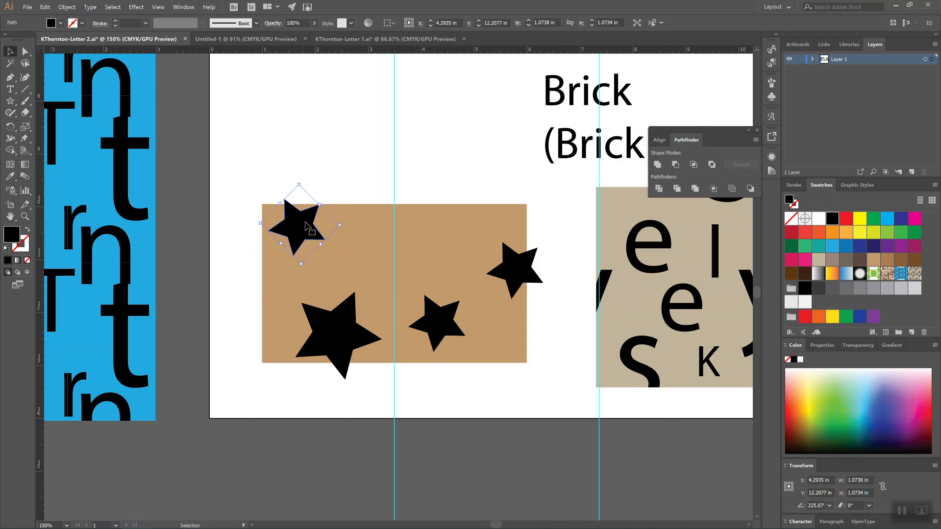
drag(301, 179, 316, 189)
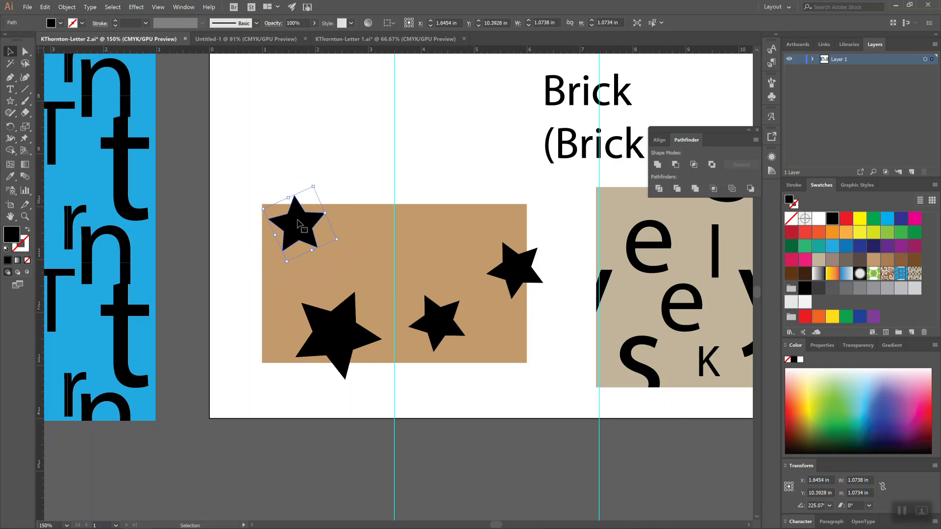
drag(300, 231, 295, 221)
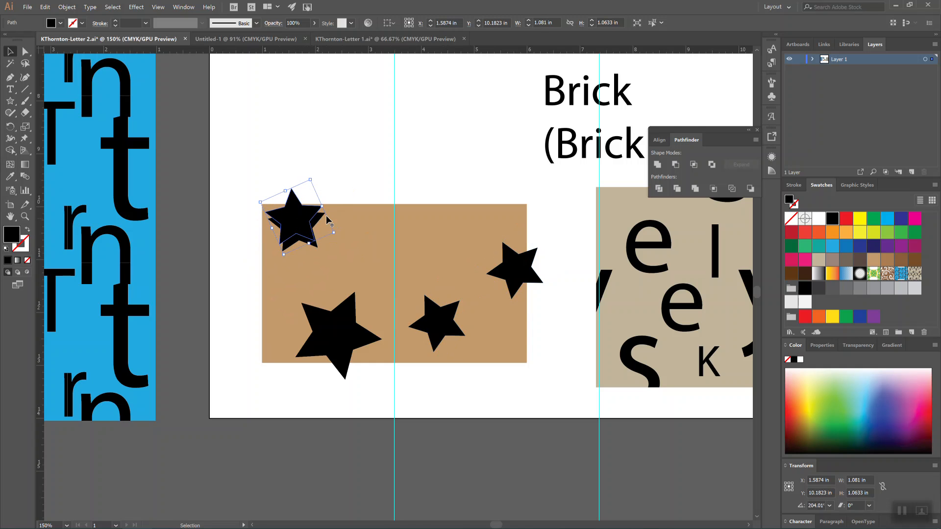
Step: Place another star copy over the center guide in the rectangle's upper half and enlarge it to about 1.32 in wide
drag(301, 217, 425, 263)
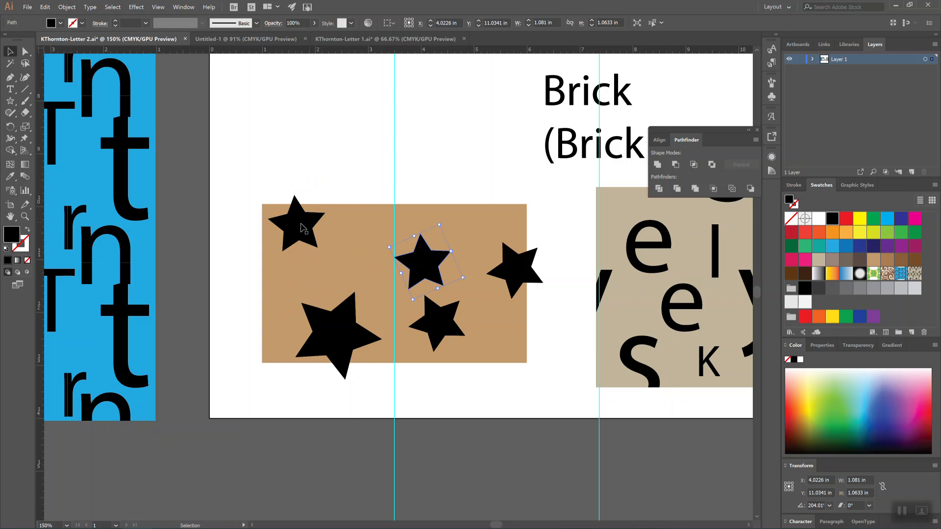
click(303, 225)
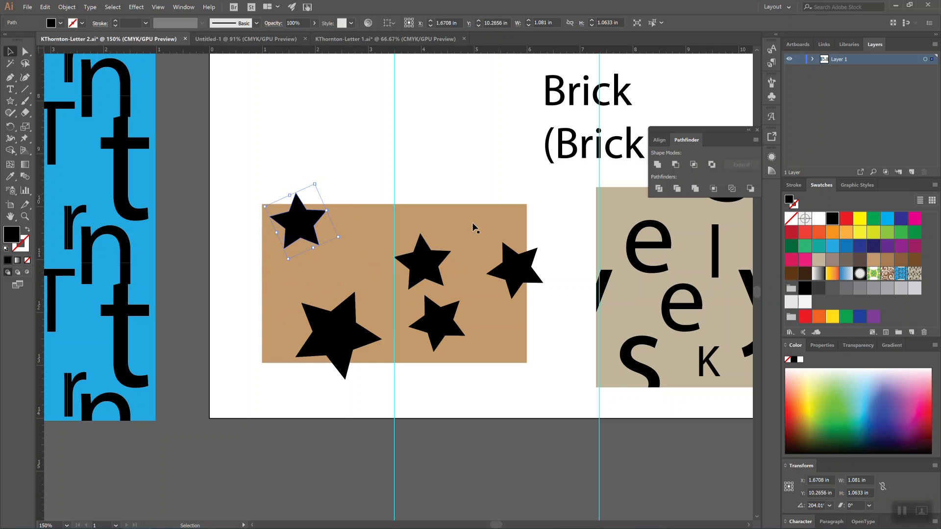
drag(404, 257, 345, 232)
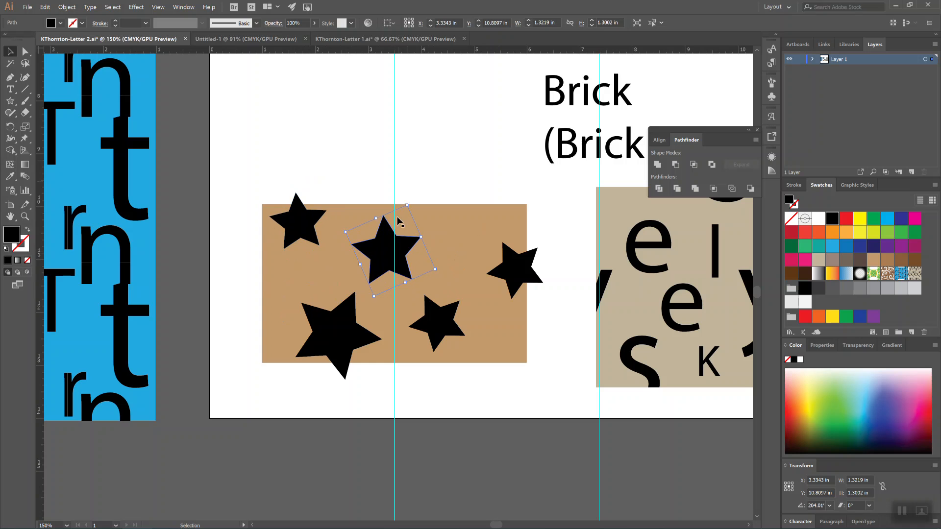
click(372, 126)
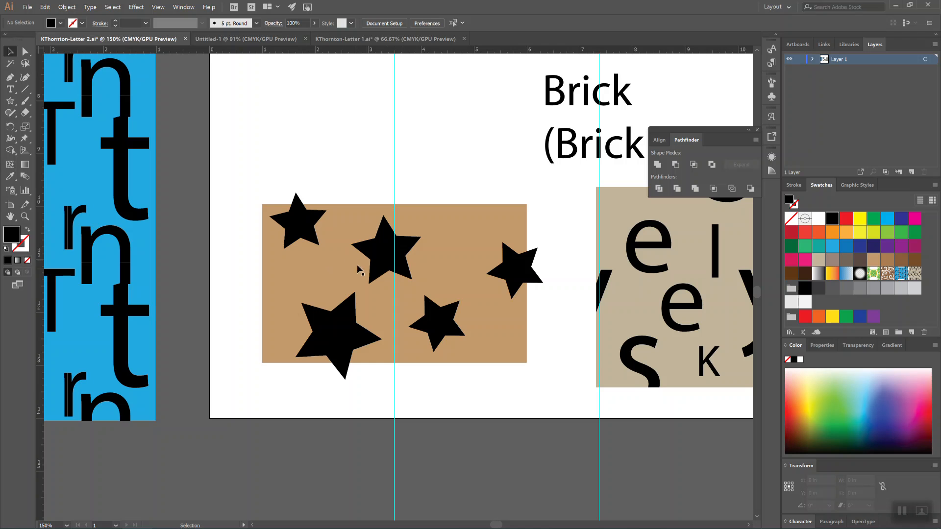
Step: Try copying the star on the center guide to the space above the rectangle, then undo the copy
drag(390, 250, 343, 145)
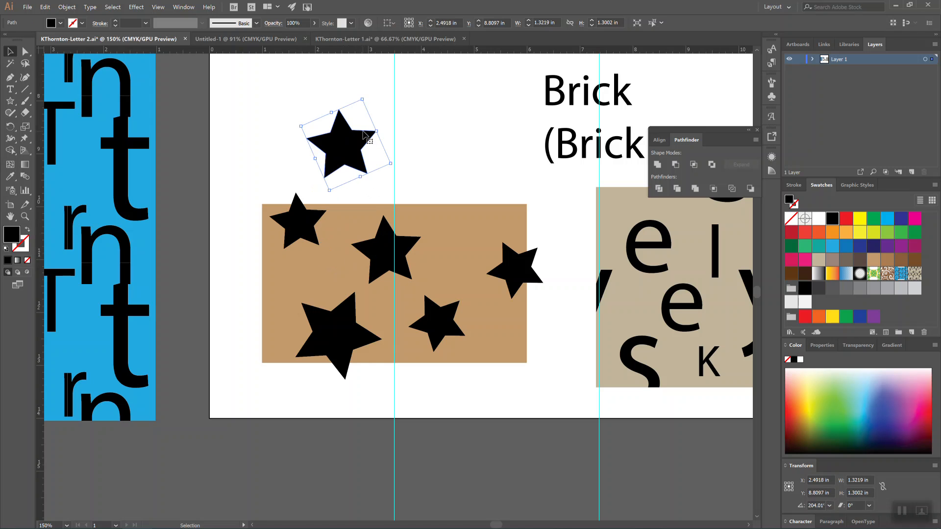
key(alt+z)
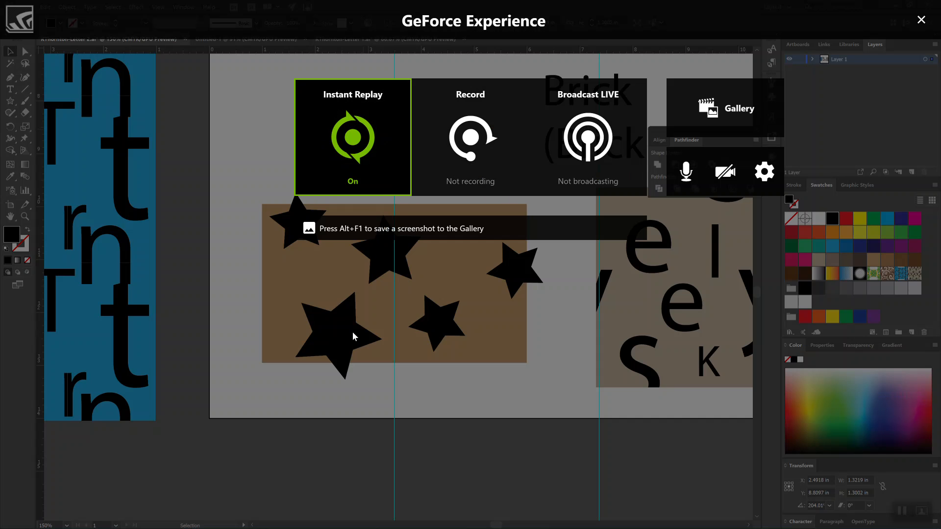
key(alt+z)
key(ctrl+z)
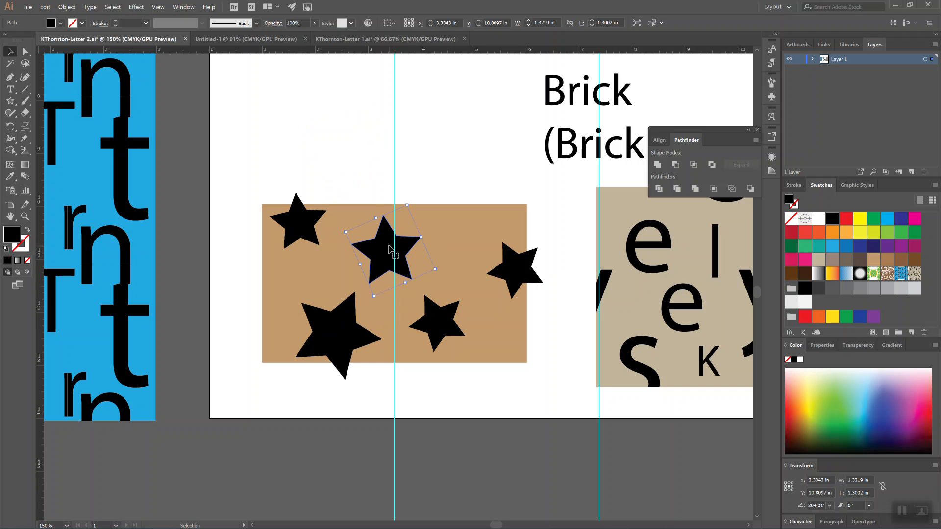
Step: Enlarge the star on the rectangle's right edge to about 1.67 in wide and reposition it across that edge
drag(521, 275, 523, 280)
drag(521, 314, 515, 367)
drag(522, 294, 517, 276)
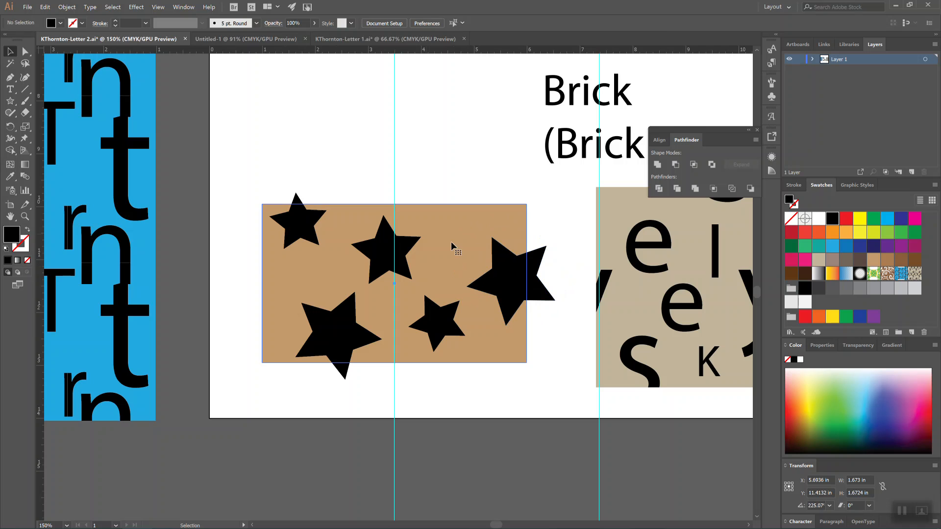
Step: Copy the tan rectangle, try pasting it in place in front of the stars, and delete the pasted copy
click(457, 263)
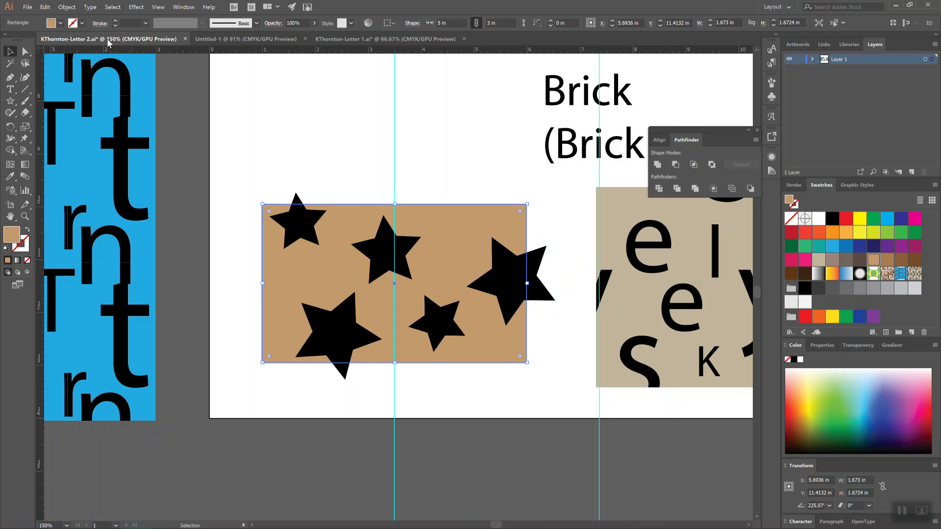
click(67, 7)
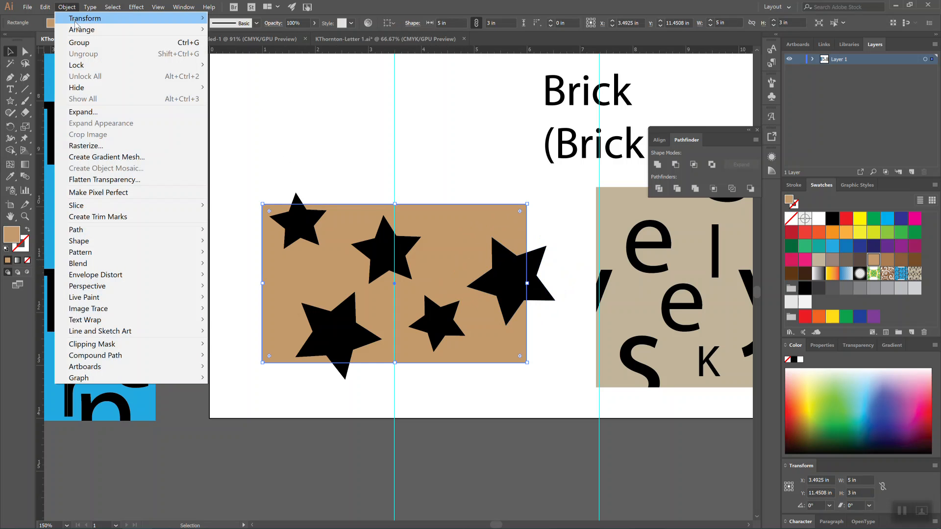
click(68, 6)
click(43, 8)
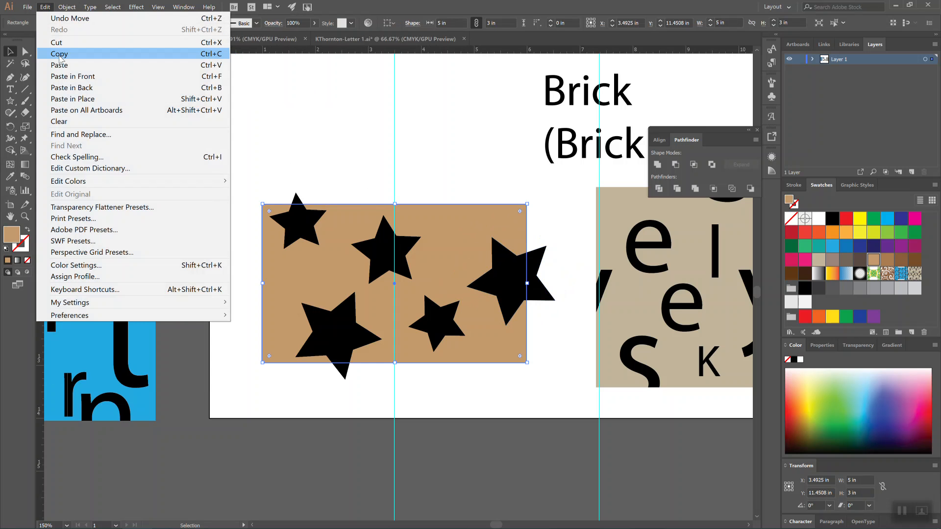
click(60, 54)
click(47, 7)
click(74, 77)
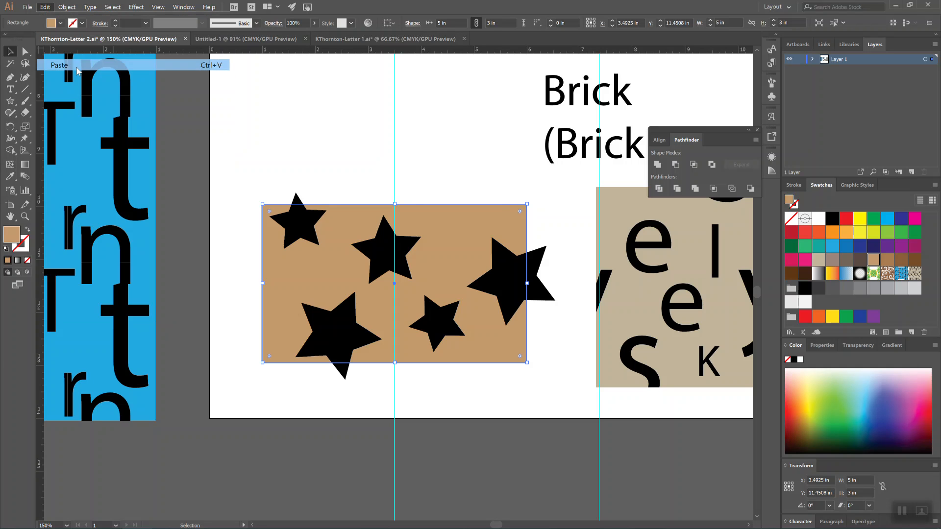
click(434, 131)
click(404, 268)
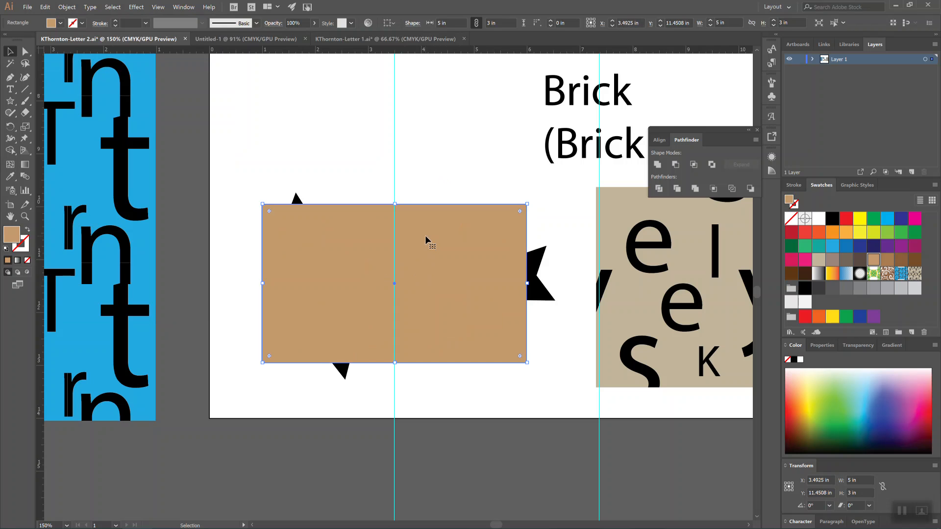
key(ctrl+shift+bracketleft)
key(ctrl+shift+a)
Step: Paste the copied rectangle in place in front of the stars
click(45, 7)
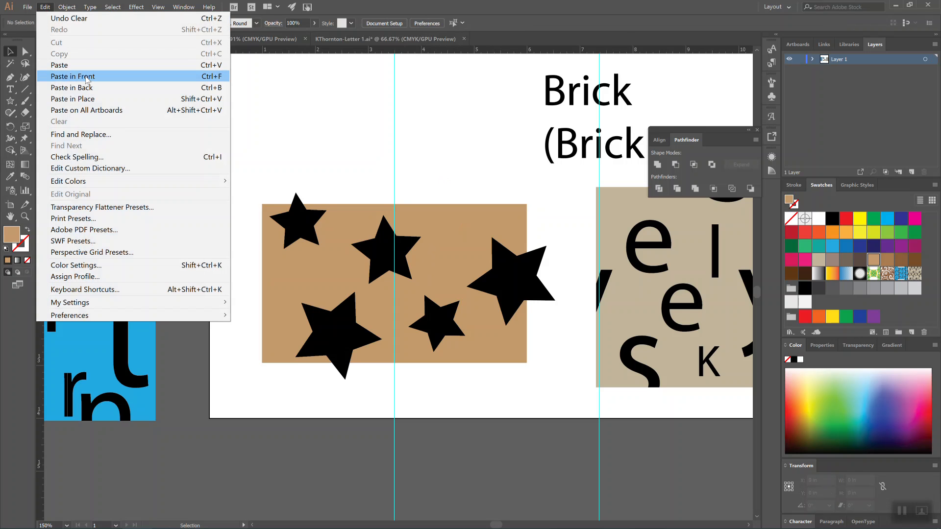
click(86, 80)
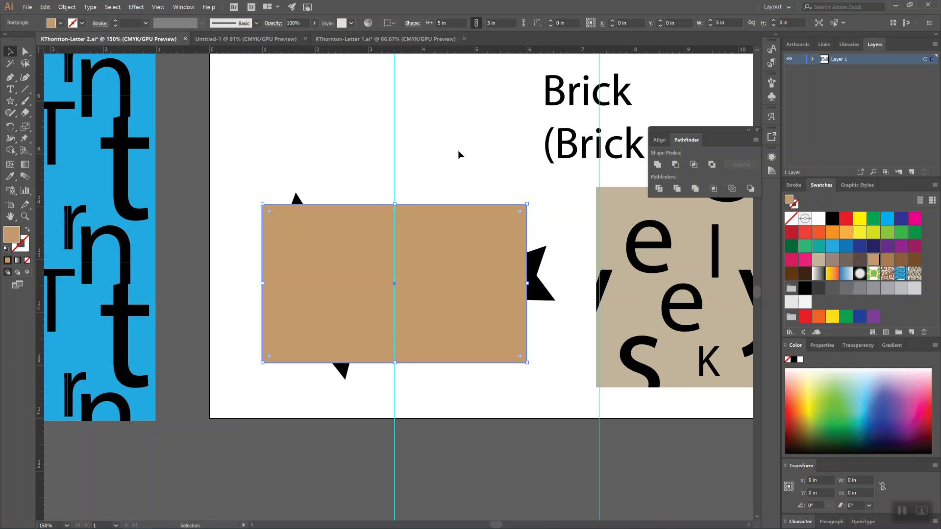
key(ctrl+shift+a)
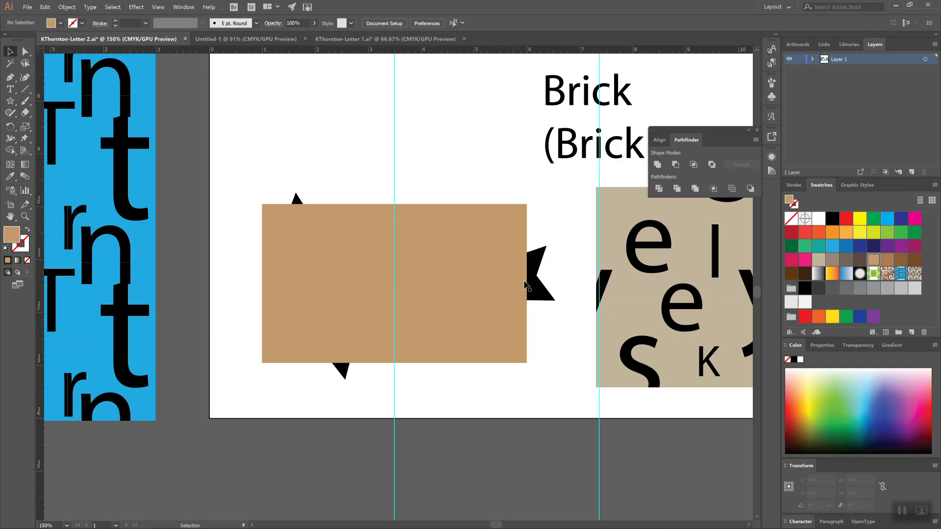
click(421, 252)
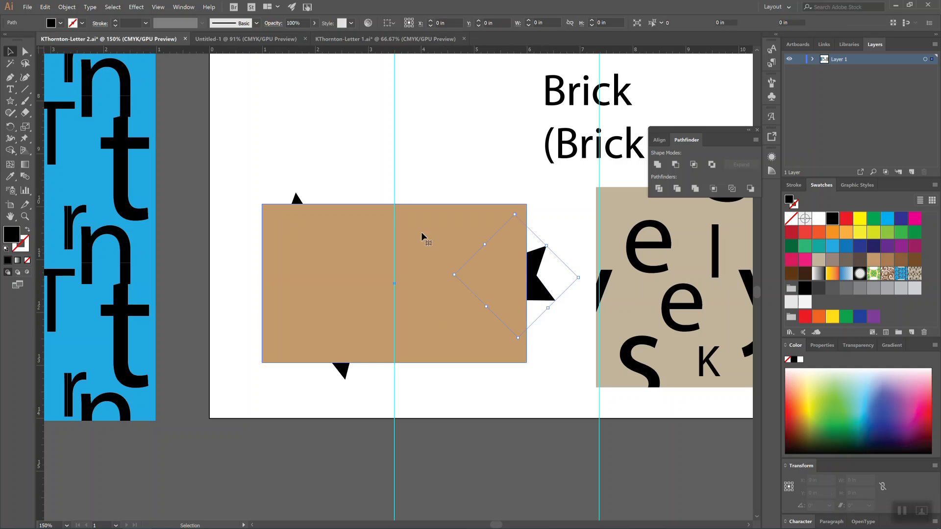
click(451, 131)
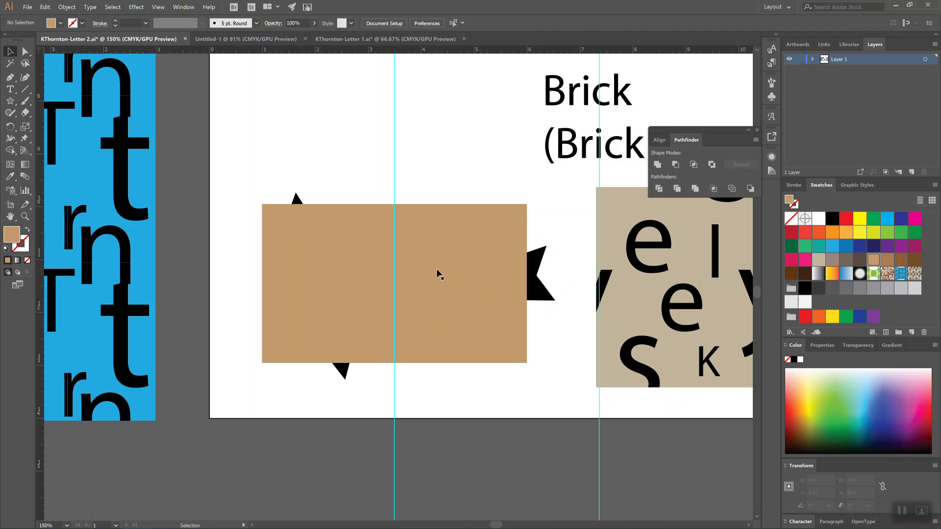
Step: Send the pasted rectangle to the back, behind all the stars
right_click(475, 281)
click(458, 169)
click(446, 242)
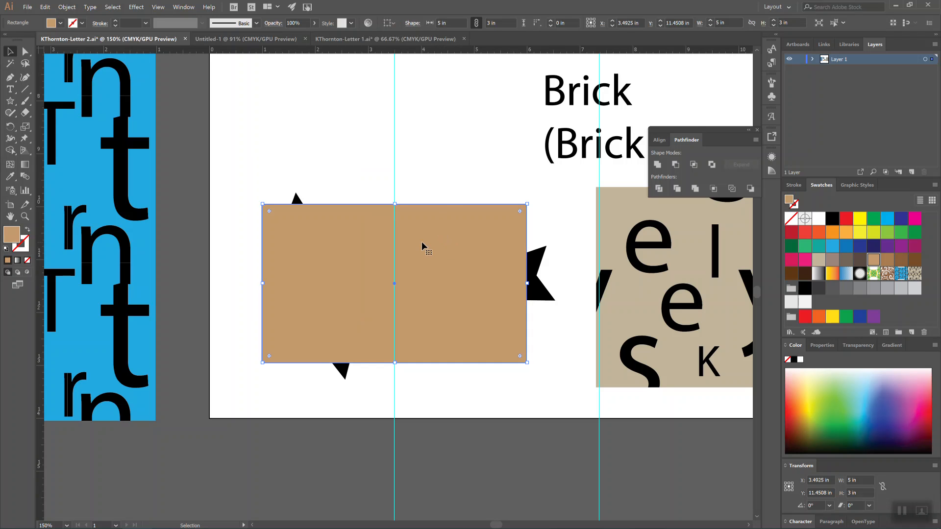
right_click(439, 266)
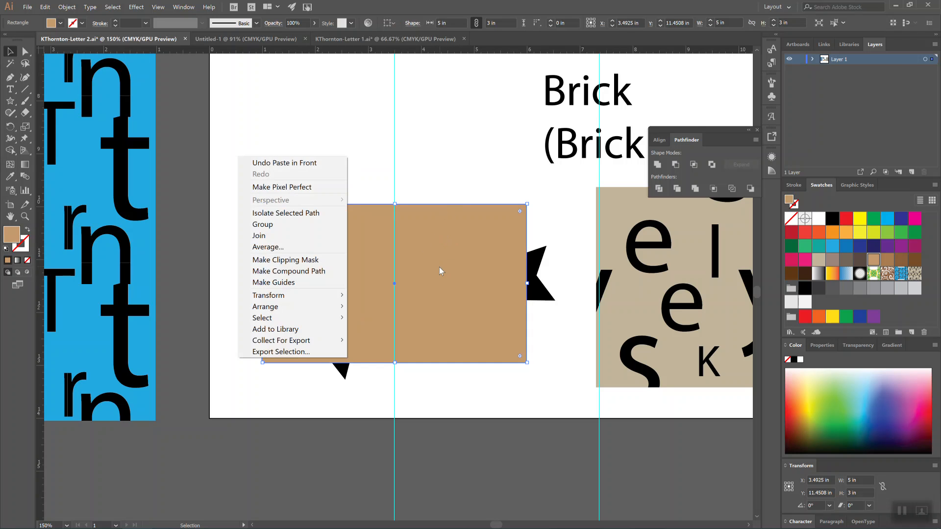
mouse_move(305, 306)
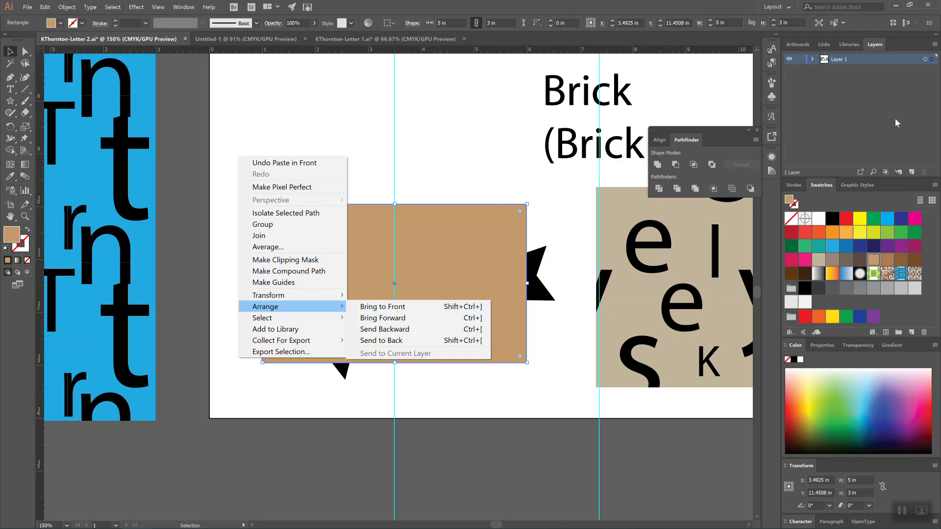
click(391, 341)
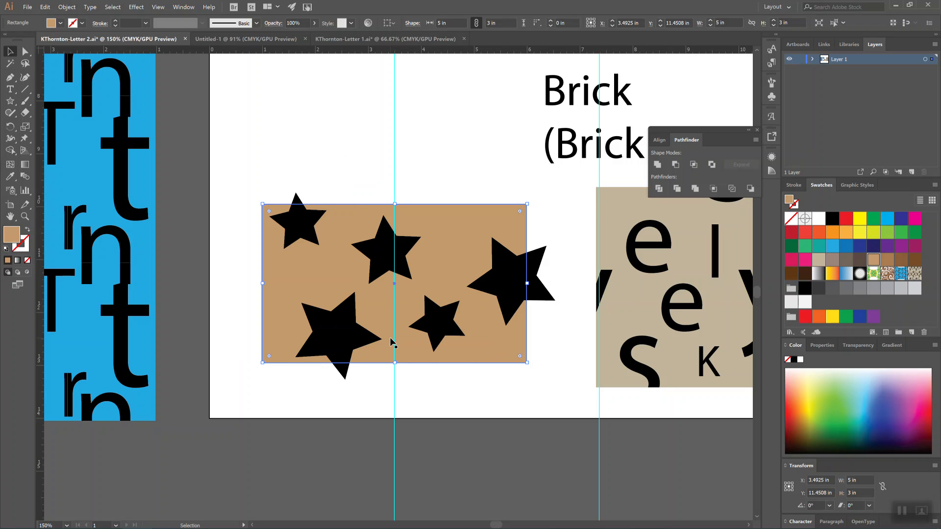
Step: Shift the tan rectangle slightly to check the duplicate beneath it, and return it to its original position
click(451, 145)
click(456, 249)
click(443, 159)
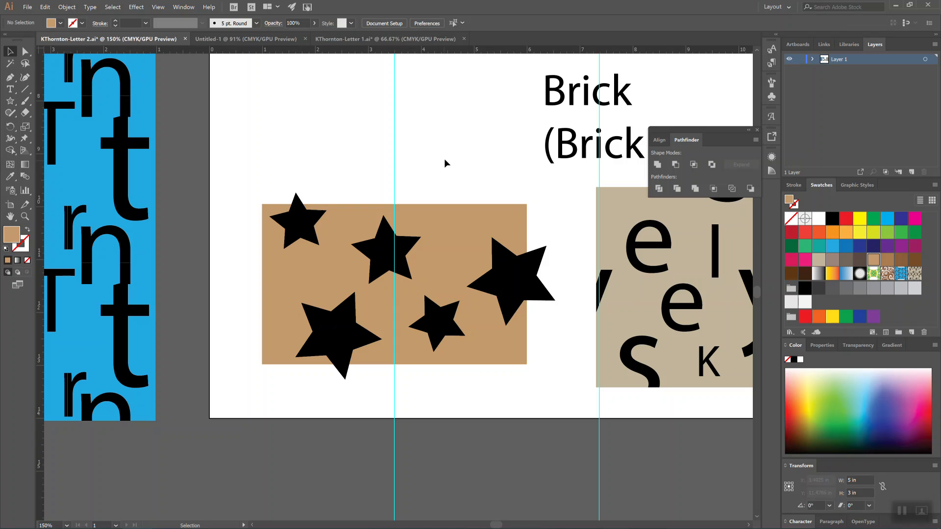
key(ctrl+b)
click(448, 145)
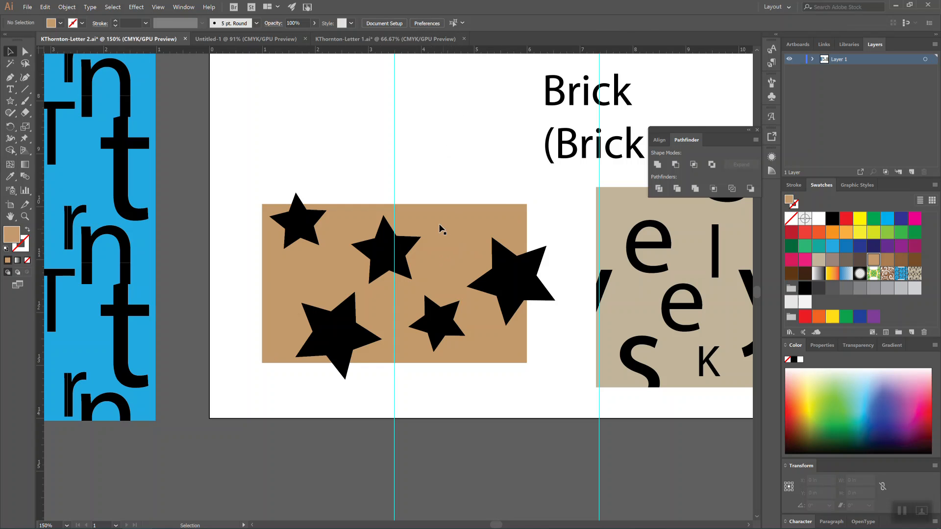
click(452, 240)
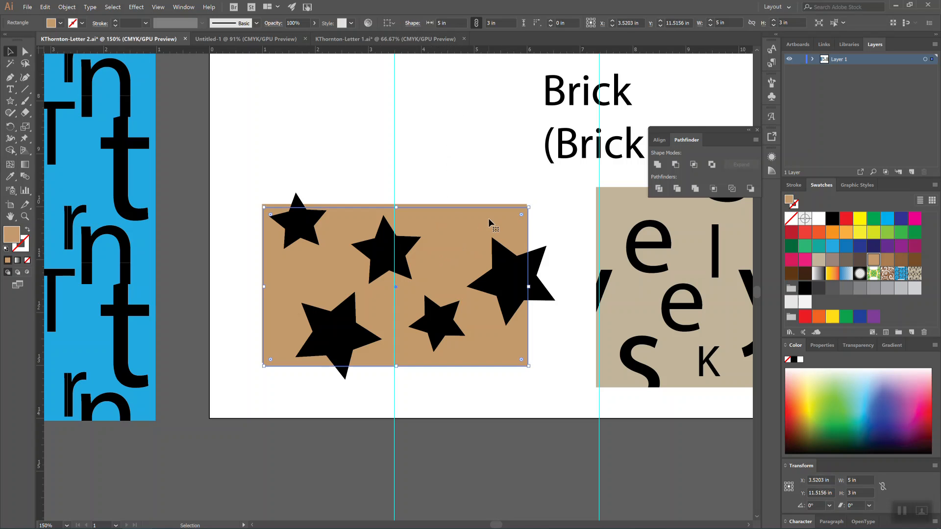
drag(489, 218, 487, 215)
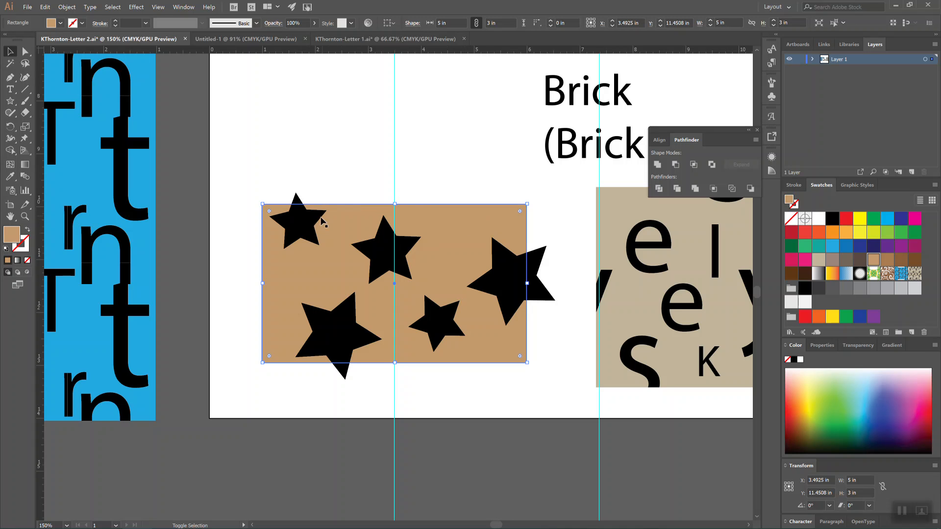
Step: Divide the rectangle together with the three stars that cross its top, bottom and right edges, using Pathfinder Divide
shift+click(308, 225)
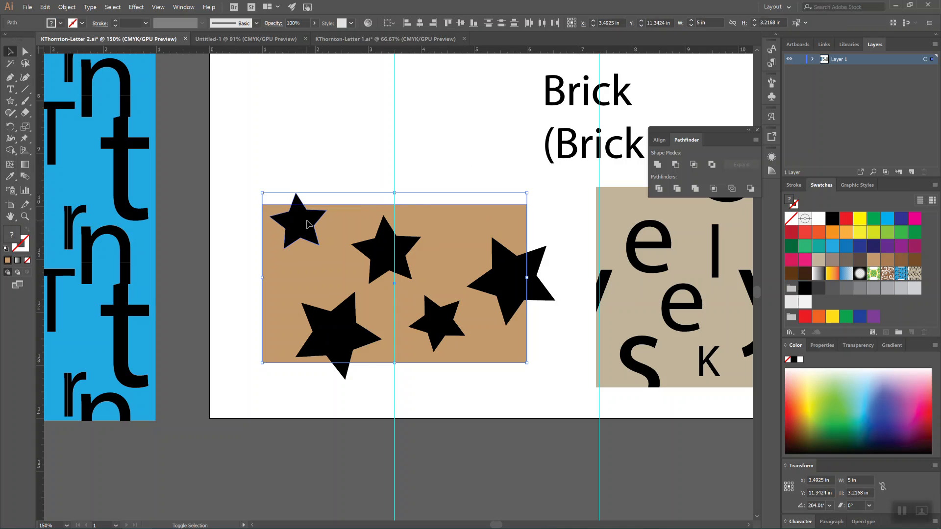
shift+click(334, 333)
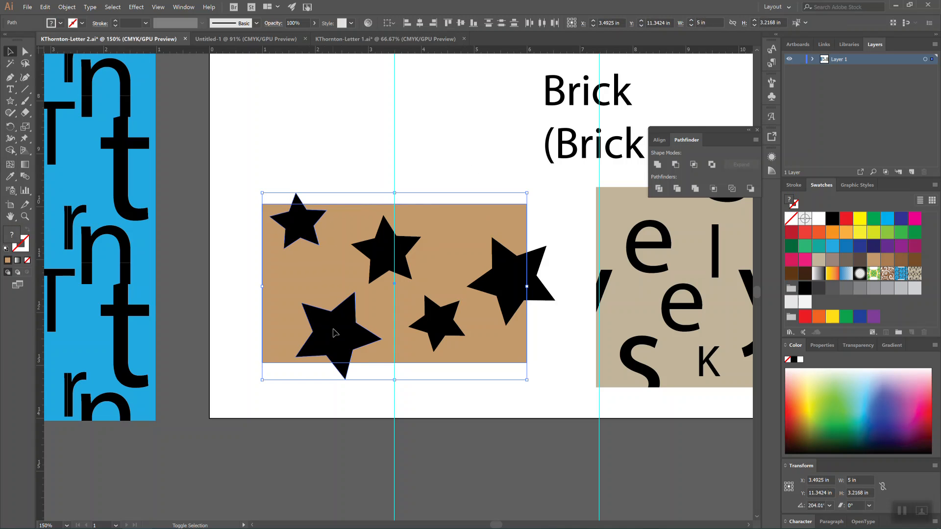
shift+click(543, 293)
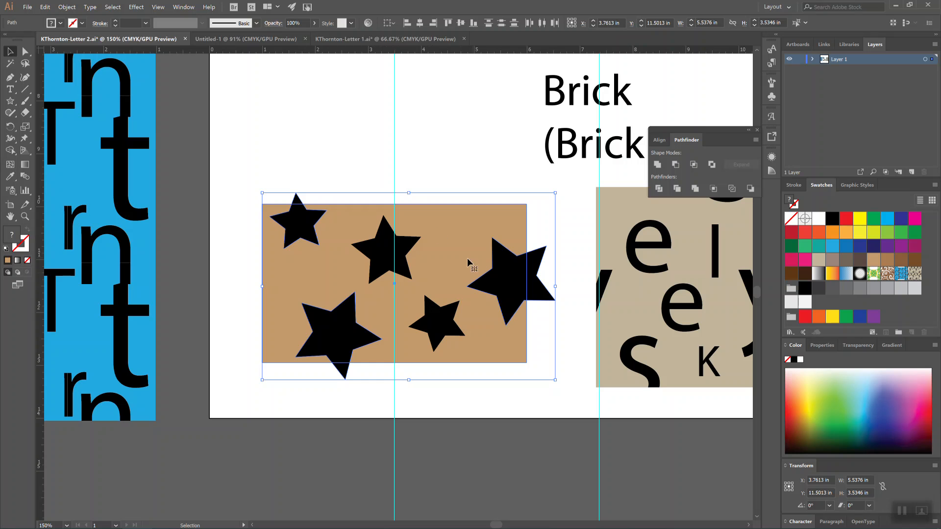
click(659, 190)
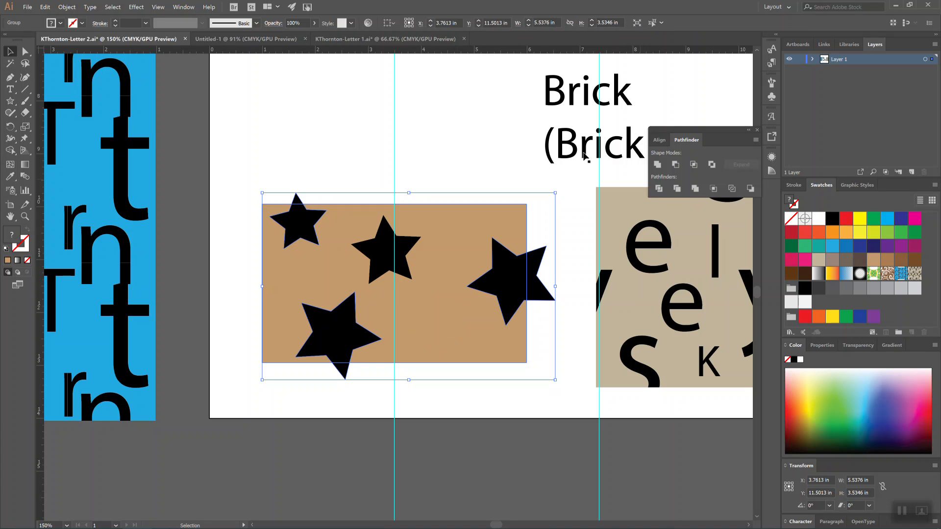
click(466, 130)
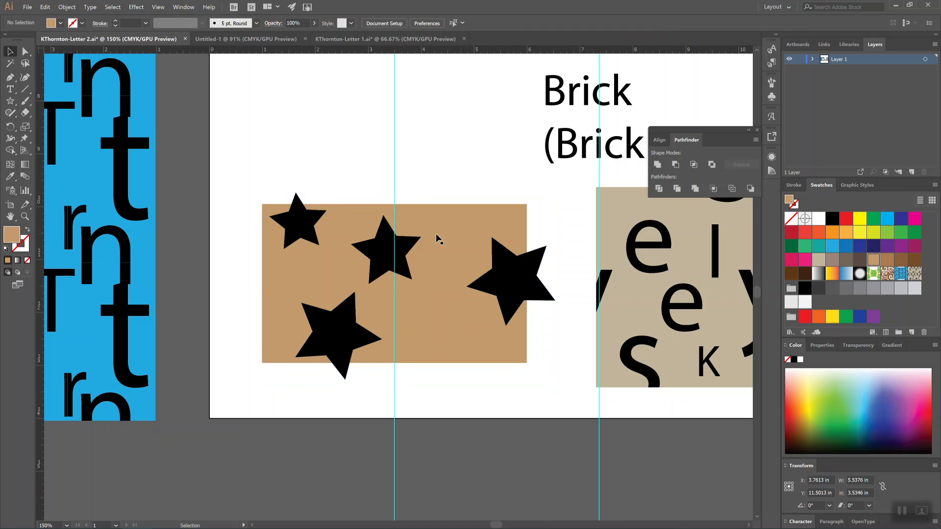
click(532, 286)
key(a)
key(v)
click(469, 145)
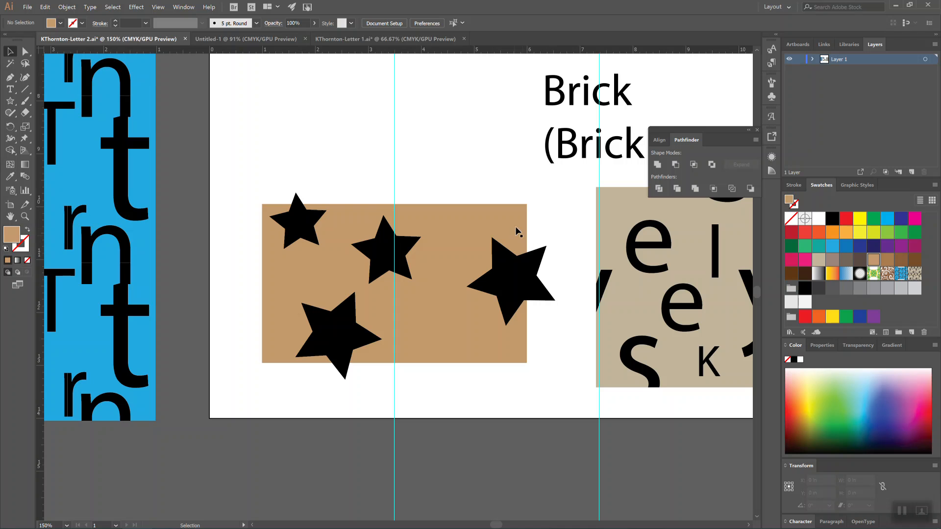
Step: Ungroup the divided rectangle and star pieces
right_click(485, 255)
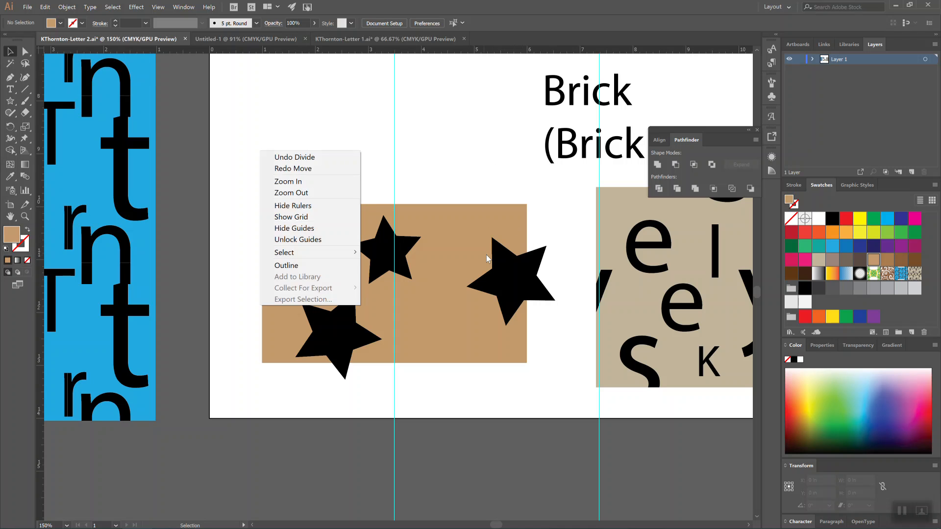
click(504, 246)
right_click(500, 248)
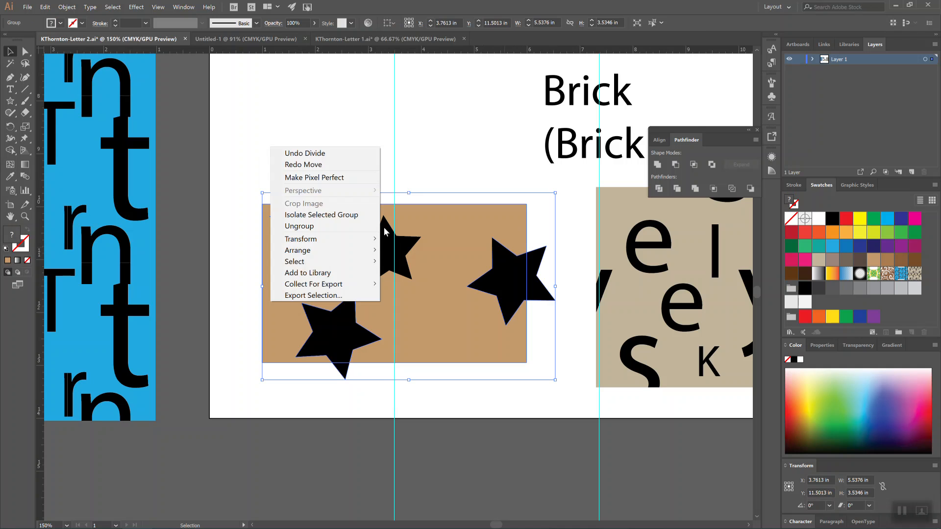
click(361, 226)
click(466, 124)
Step: Check that the star tips beyond the rectangle's right, bottom and top edges are separate pieces
click(553, 295)
click(344, 374)
click(297, 198)
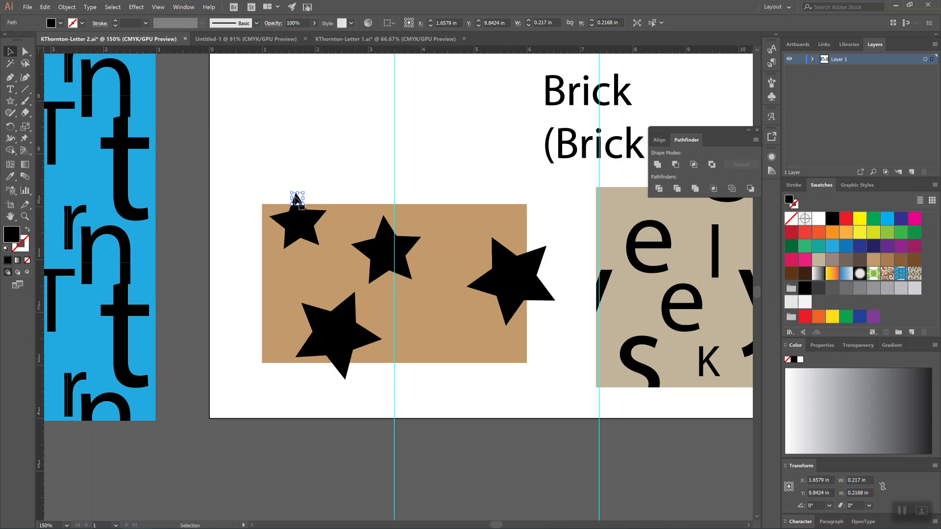
Step: Undo a trial move of the divided front rectangle and delete that background piece, keeping the star pieces
drag(505, 216, 511, 227)
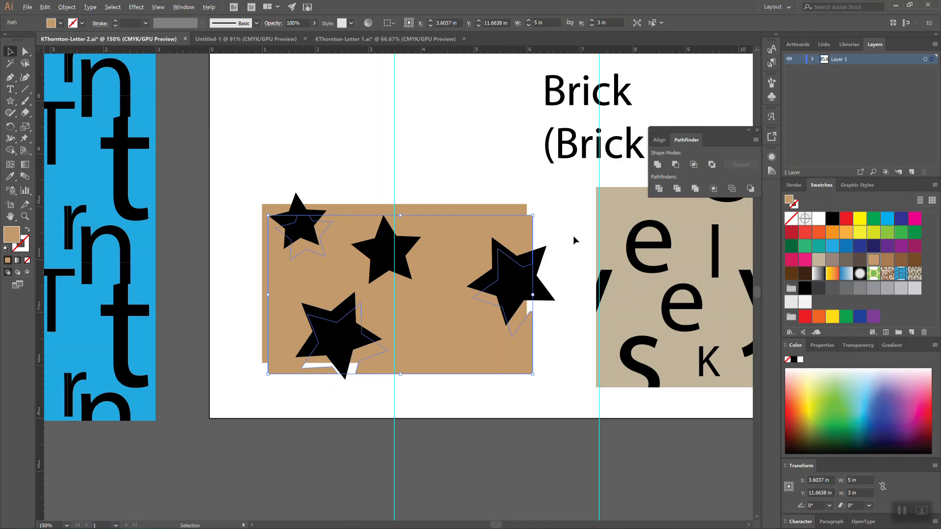
key(alt+z)
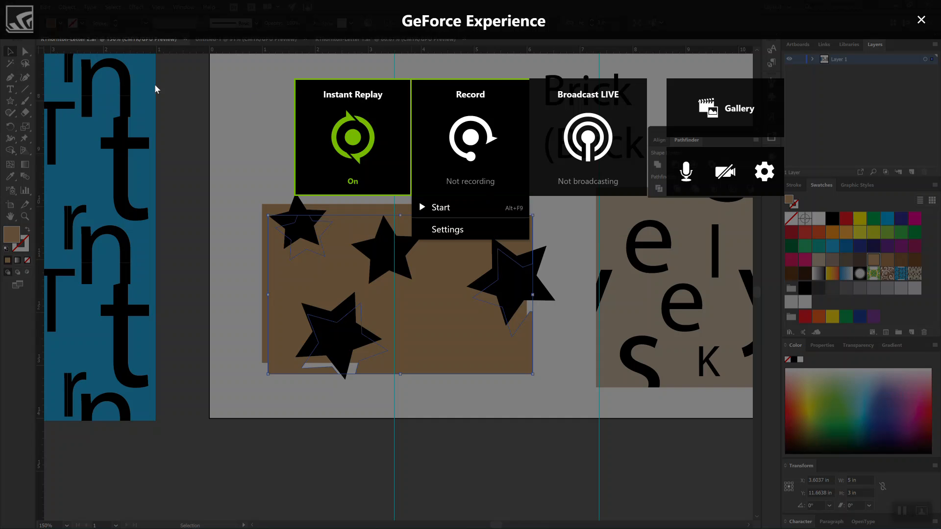
key(alt+z)
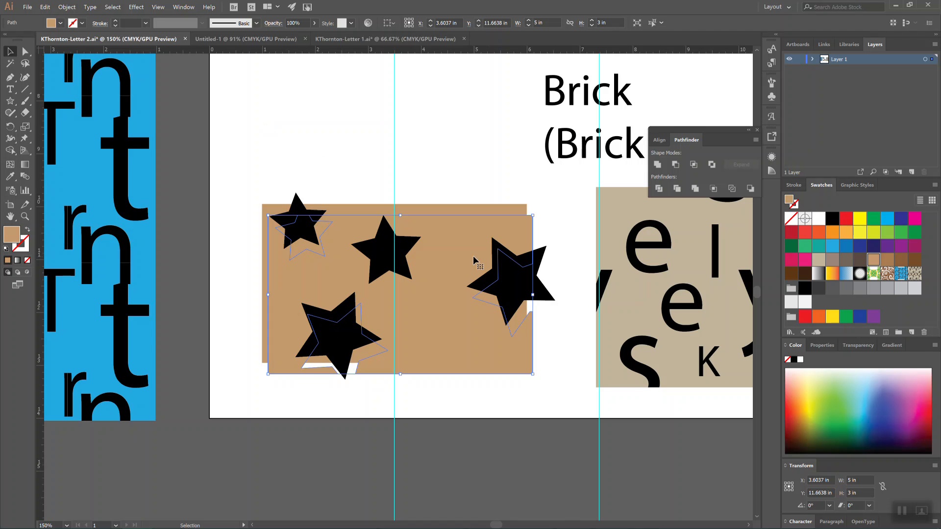
key(ctrl+z)
click(437, 385)
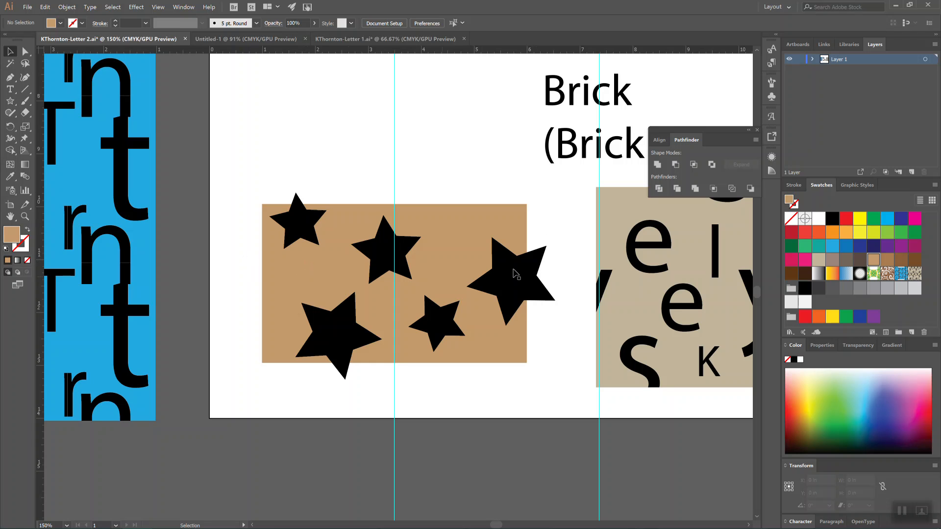
Step: Look up the Move command for the star piece beyond the rectangle's right edge, without applying it
click(533, 263)
right_click(534, 264)
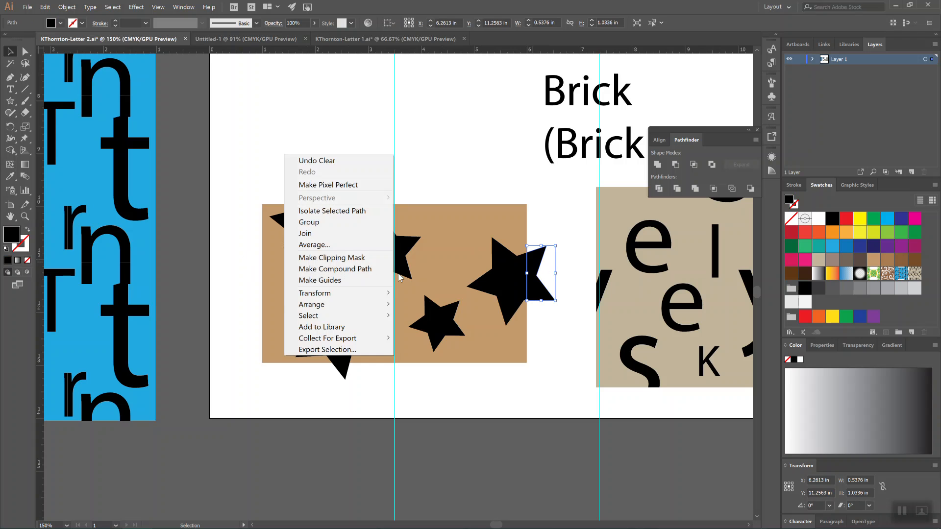
mouse_move(337, 294)
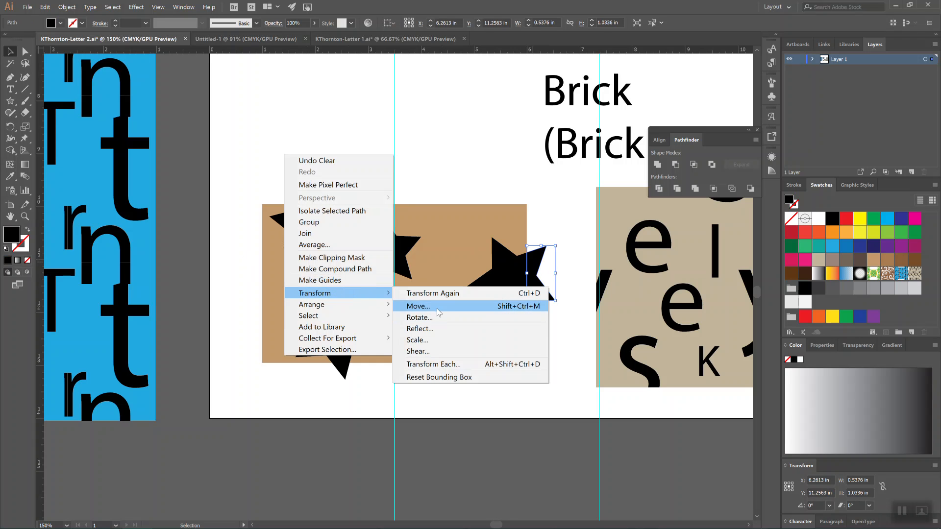
click(549, 194)
click(549, 190)
Step: Inspect the tan rectangle's width and height alongside the star piece beyond its right edge
click(468, 228)
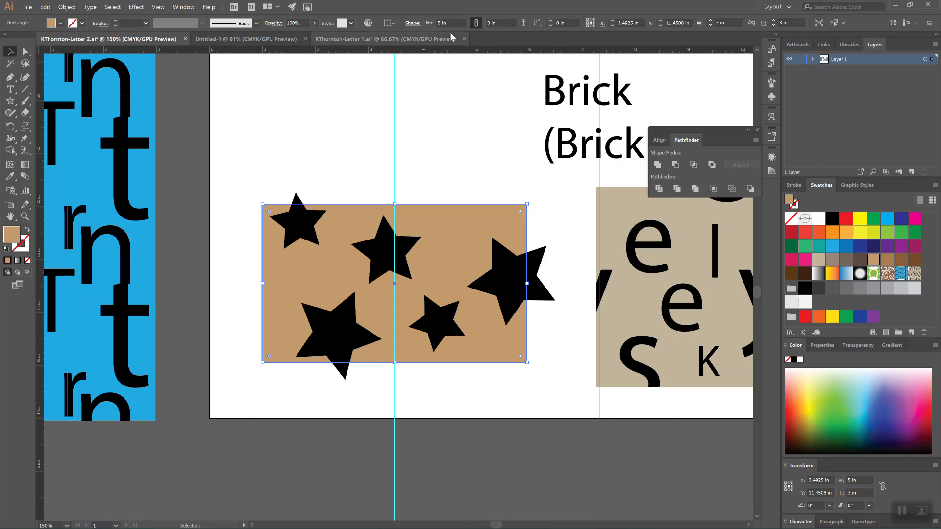
click(552, 260)
click(533, 268)
click(496, 225)
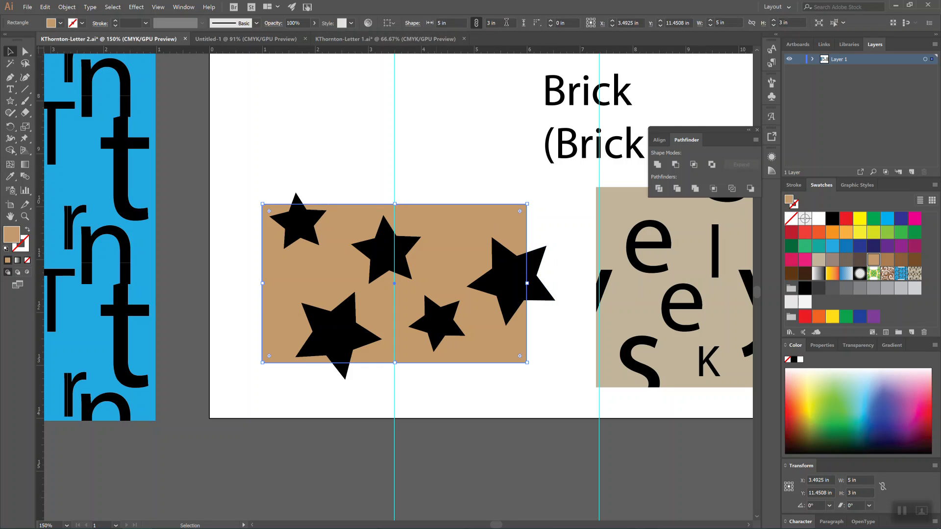
Step: Open the Move settings for the star piece beyond the rectangle's right edge and set the vertical offset to 0 in
click(550, 255)
click(538, 268)
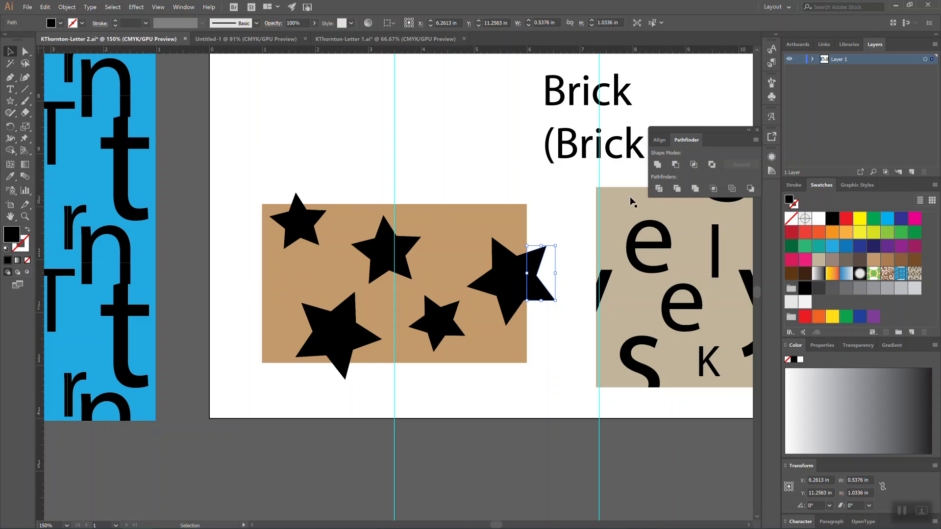
right_click(285, 150)
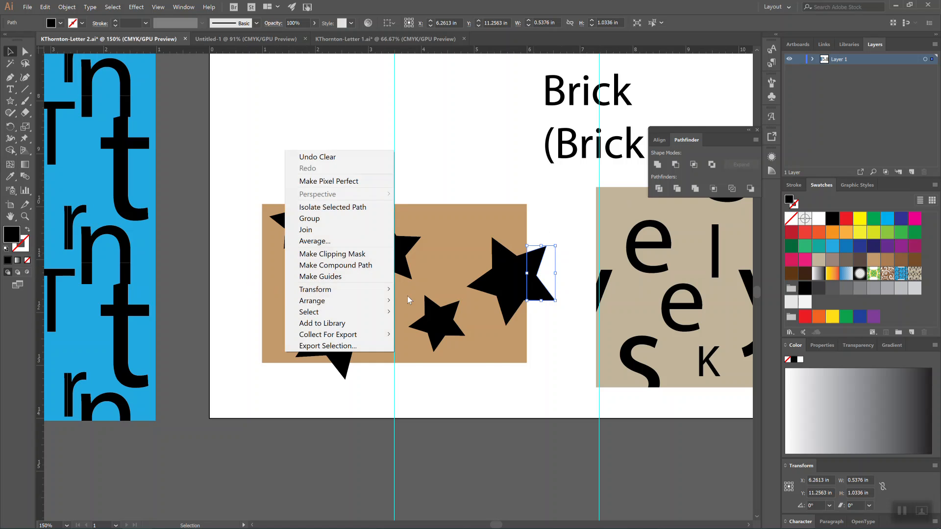
mouse_move(368, 290)
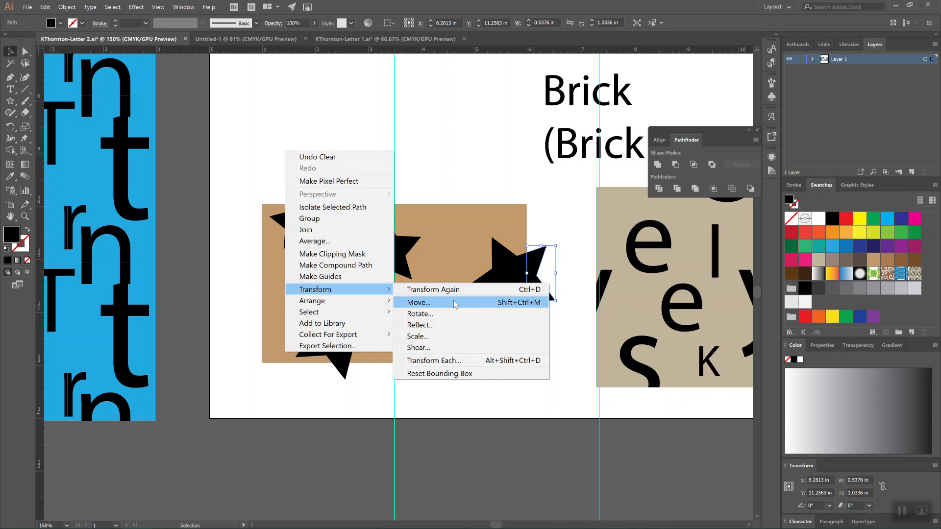
click(472, 301)
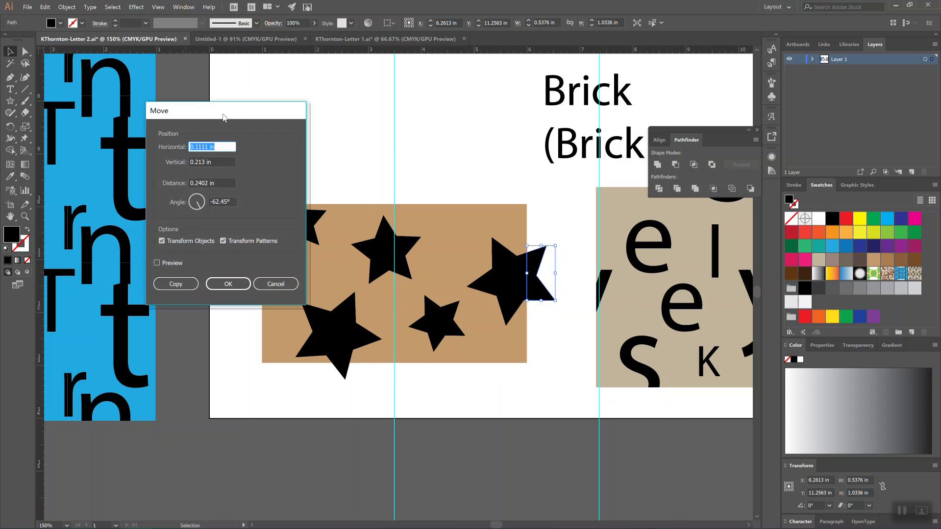
drag(226, 119, 485, 4)
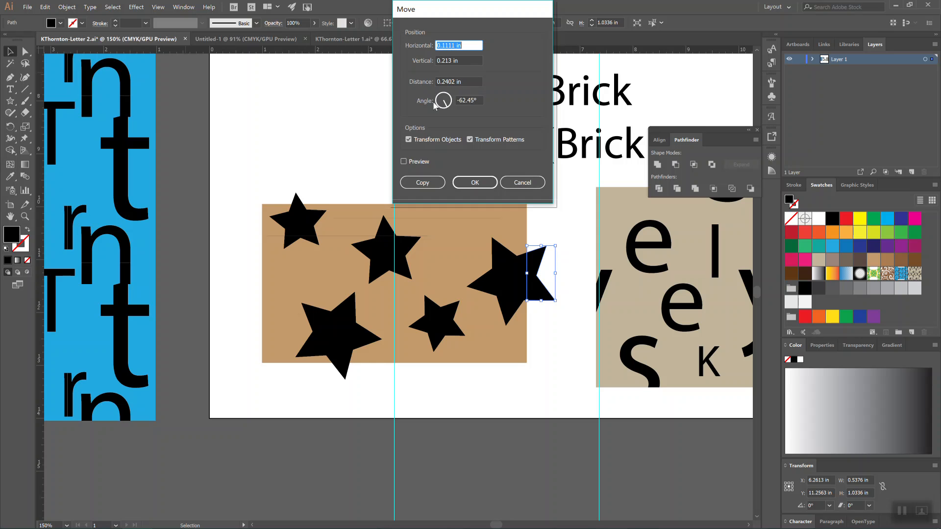
key(Tab)
key(BackSpace)
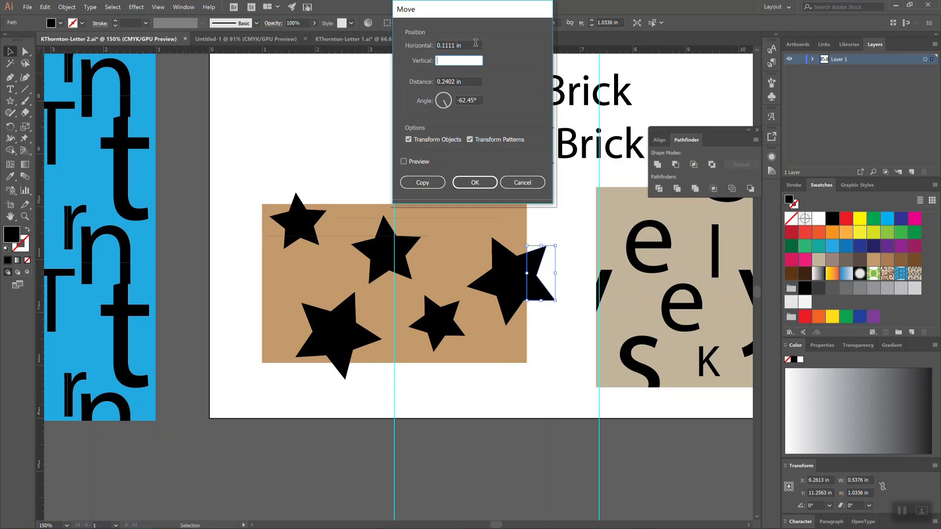
text(0.213)
key(shift+Tab)
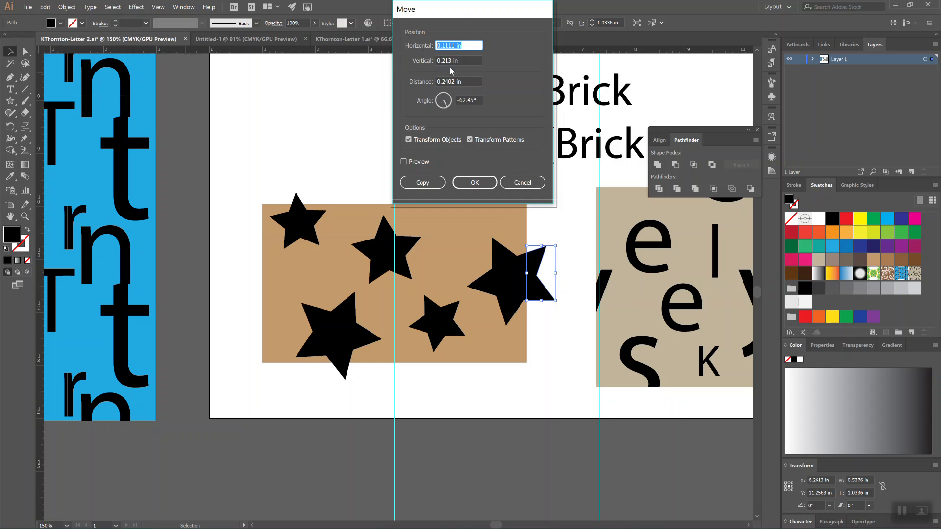
key(Tab)
text(0)
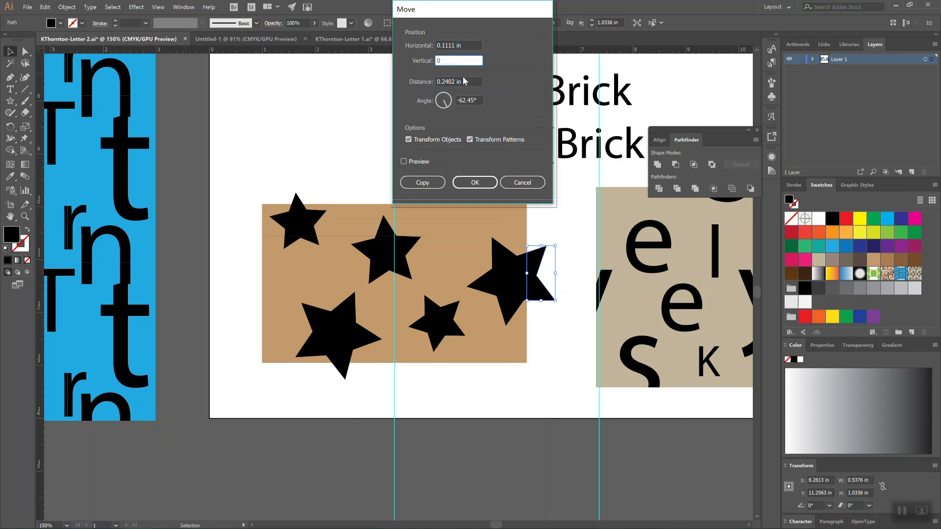
Step: Set the horizontal offset to -5 in, apply the move to the right-edge star piece, and deselect it
click(469, 44)
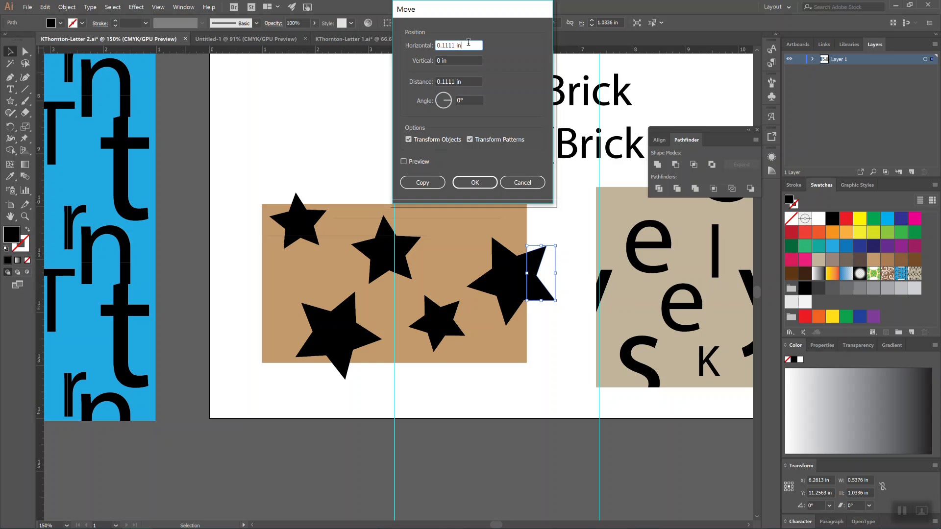
key(BackSpace)
key(BackSpace)
key(BackSpace)
key(BackSpace)
key(BackSpace)
key(BackSpace)
key(BackSpace)
key(BackSpace)
click(475, 183)
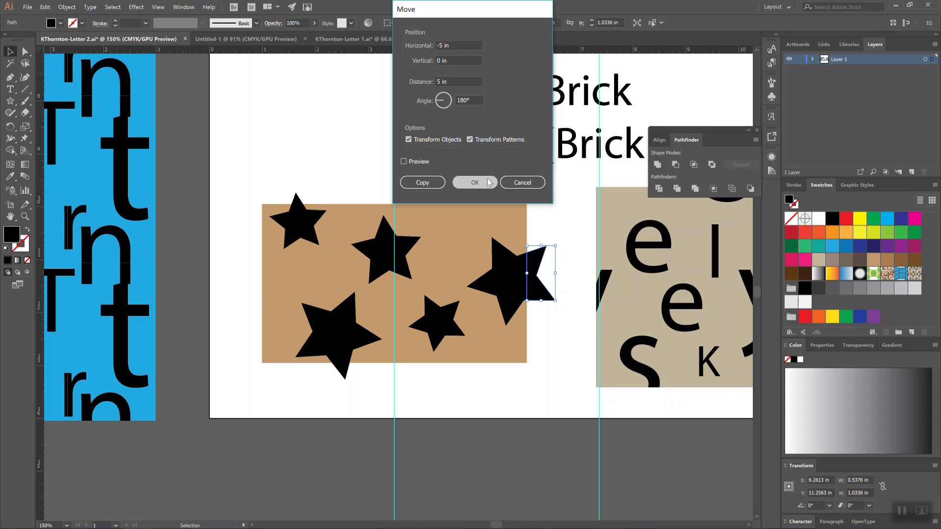
click(262, 130)
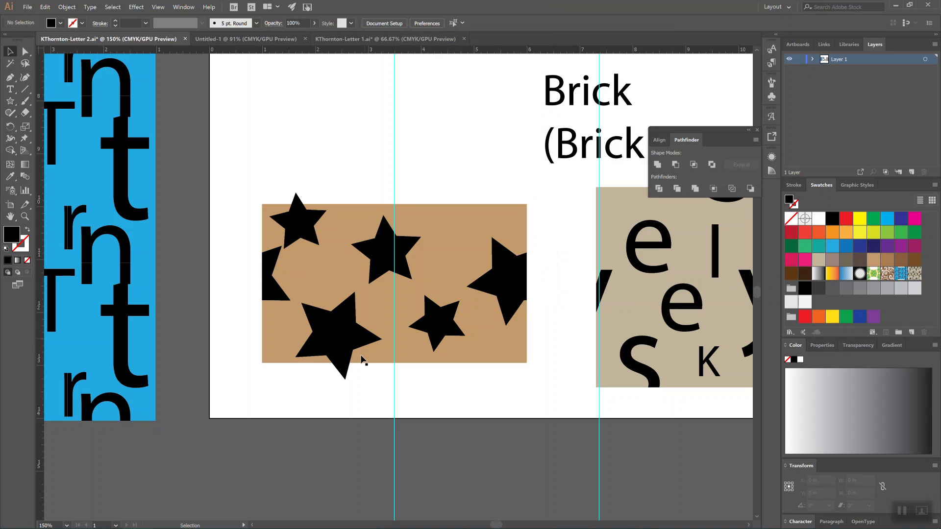
Step: Try moving the star tip below the rectangle's bottom edge 2.5 in horizontally and 3 in vertically, and undo the move
click(342, 374)
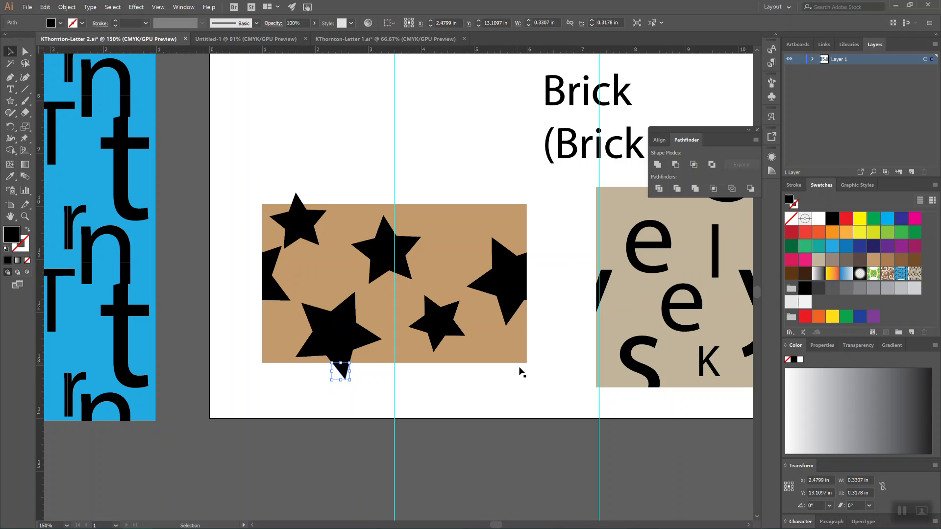
click(356, 372)
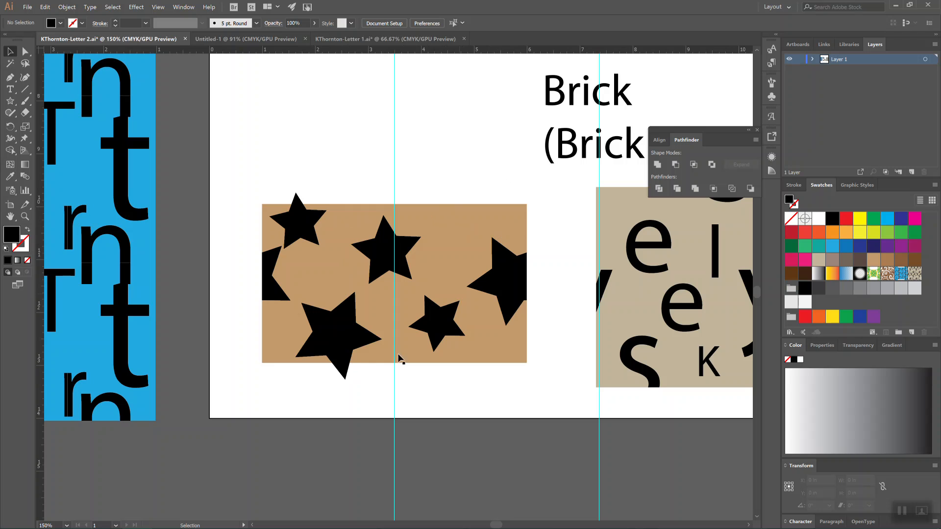
click(344, 371)
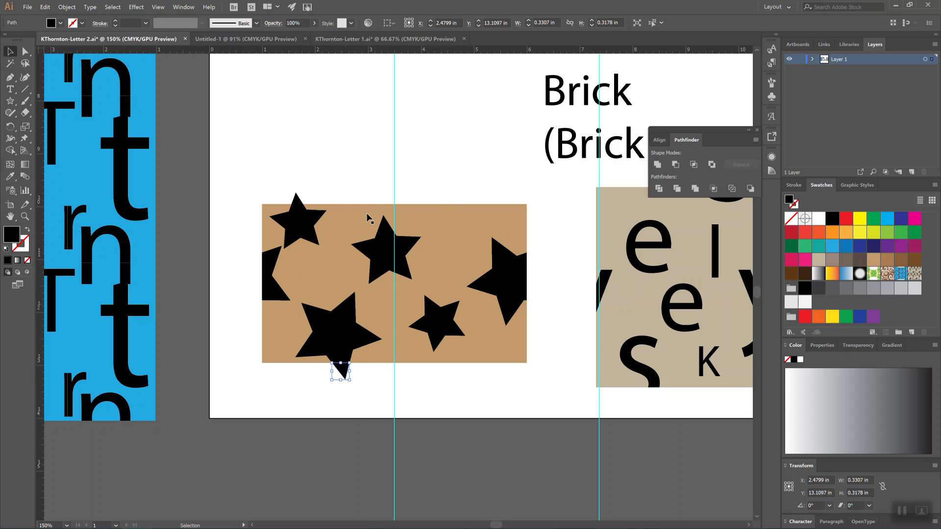
click(89, 7)
mouse_move(71, 6)
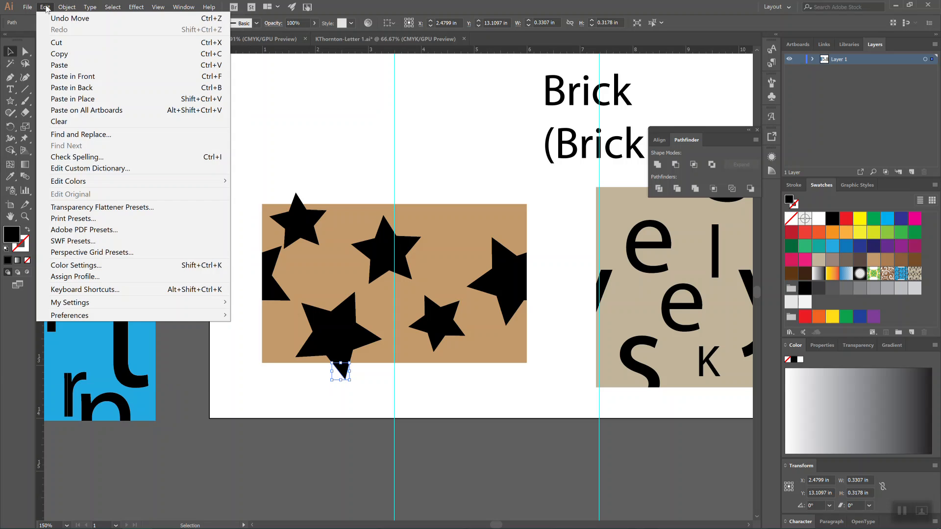
click(59, 6)
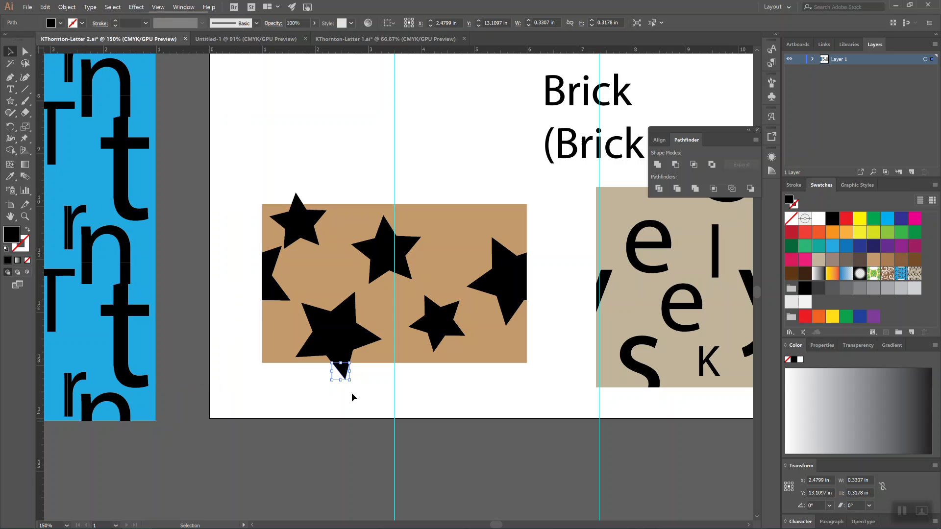
right_click(345, 371)
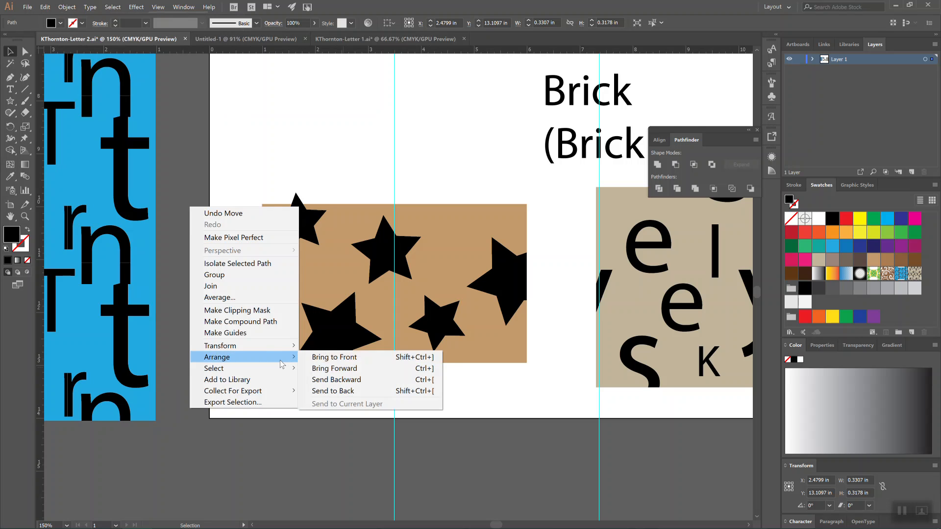
mouse_move(258, 349)
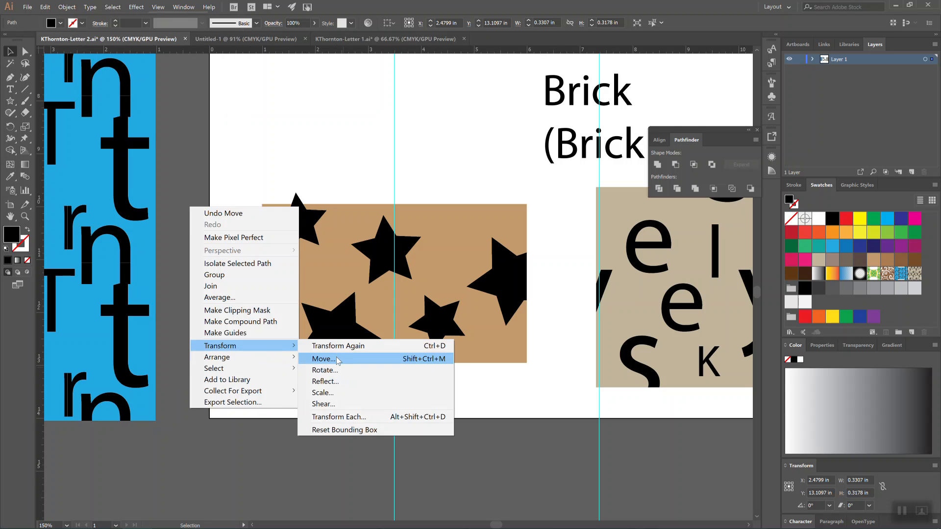
click(337, 357)
drag(471, 11, 194, 37)
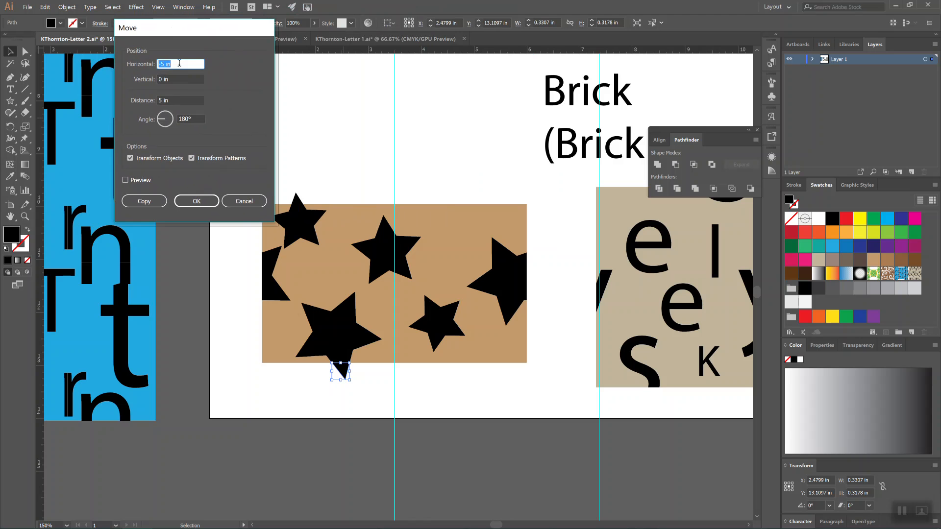
click(164, 64)
text(2.)
click(163, 79)
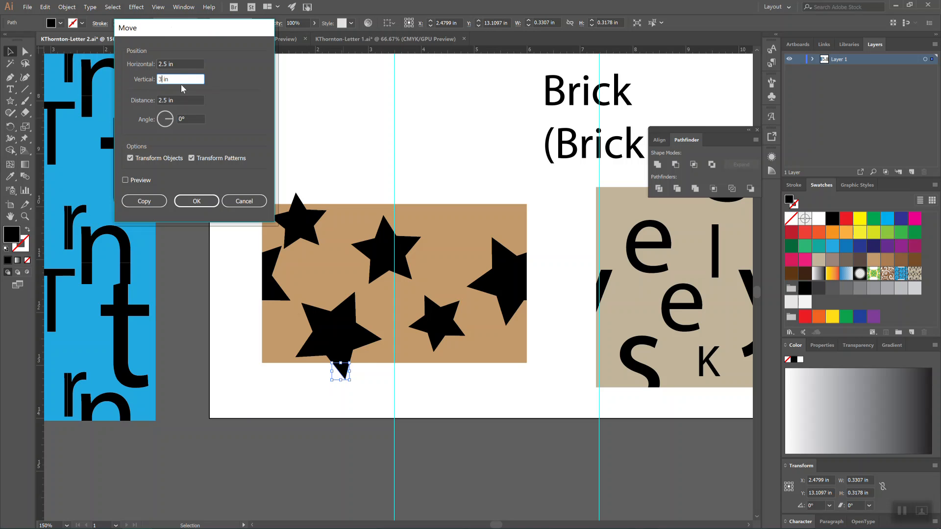
click(204, 205)
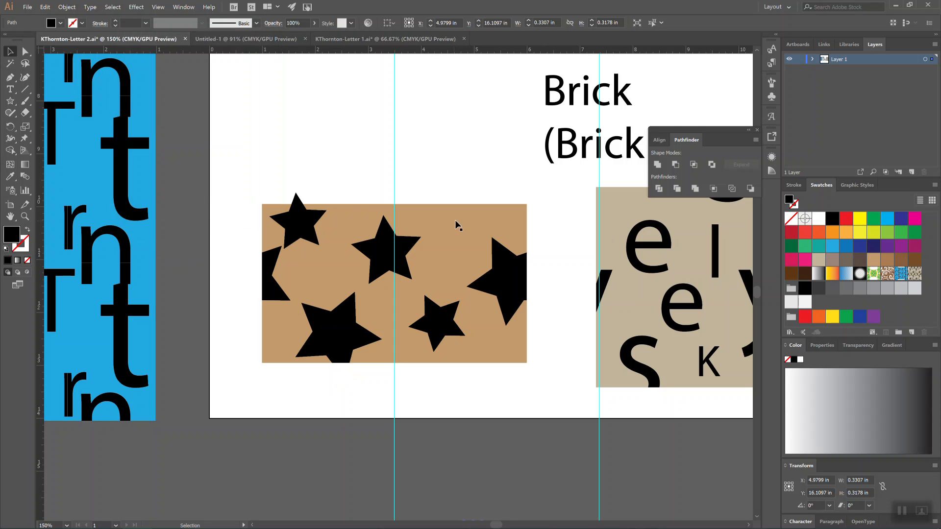
scroll(493, 316, down, 2)
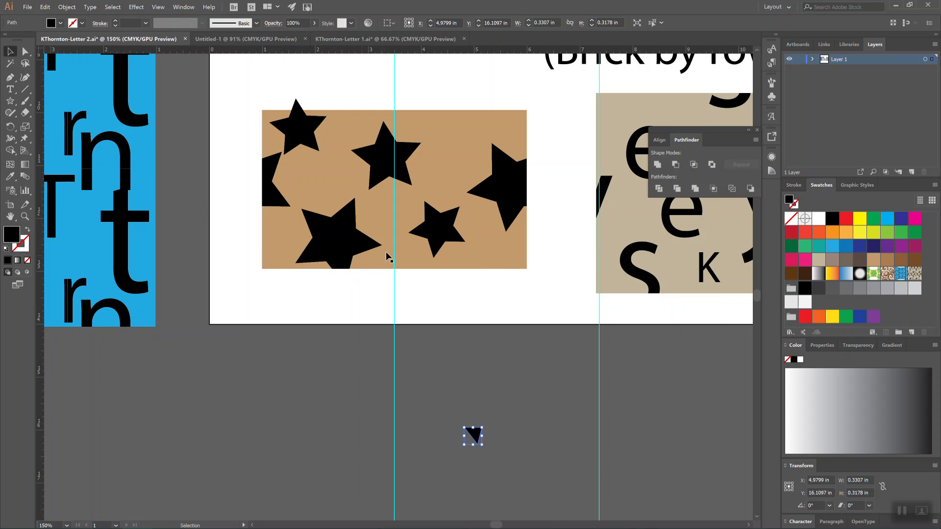
key(ctrl+z)
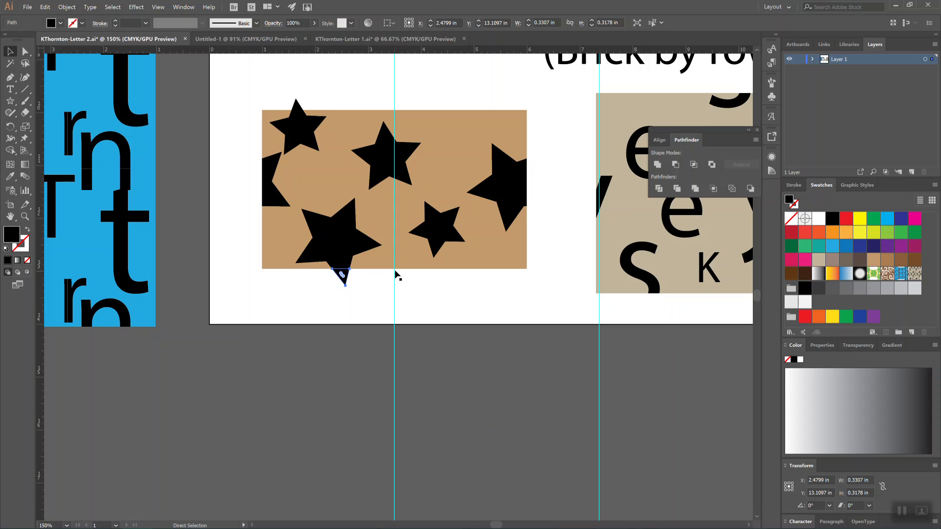
Step: Set up a move of 2.5 in horizontally and 3 in vertically for the star tip below the bottom edge and preview it
right_click(343, 277)
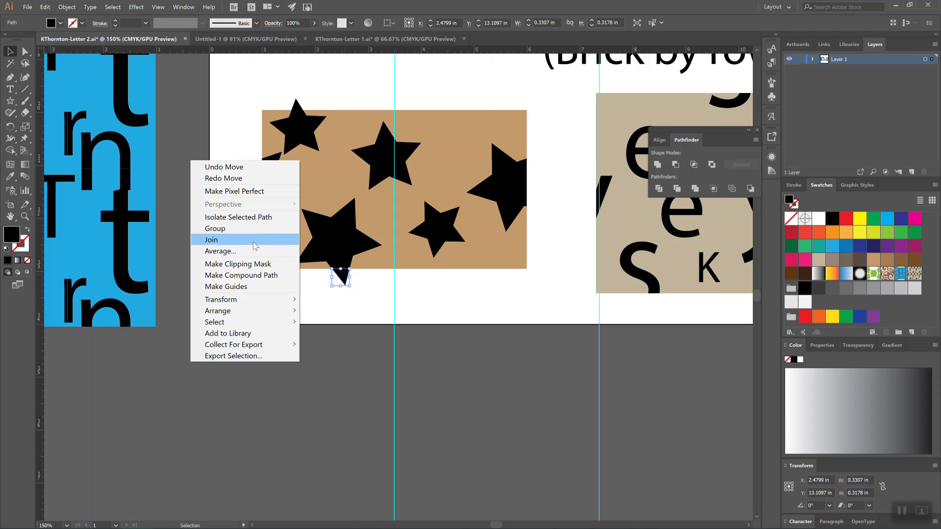
mouse_move(281, 301)
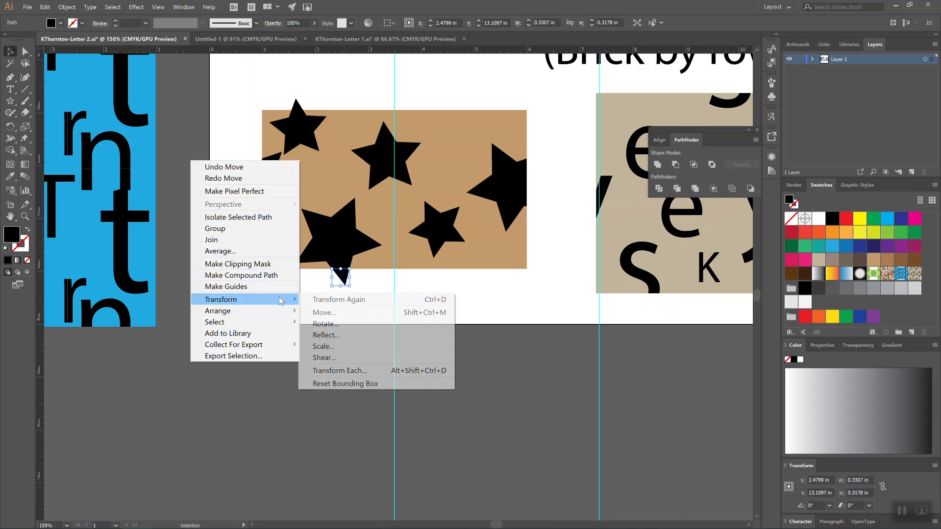
click(323, 312)
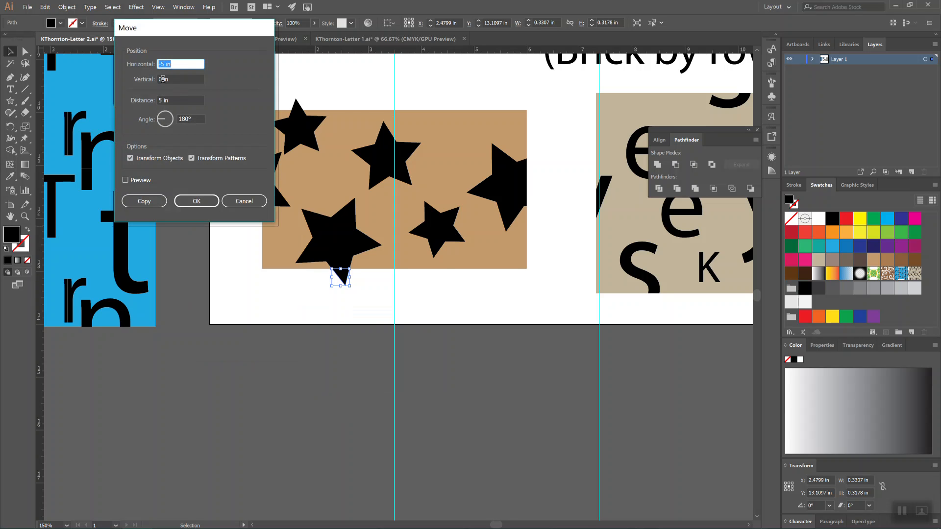
text(2.5)
click(182, 79)
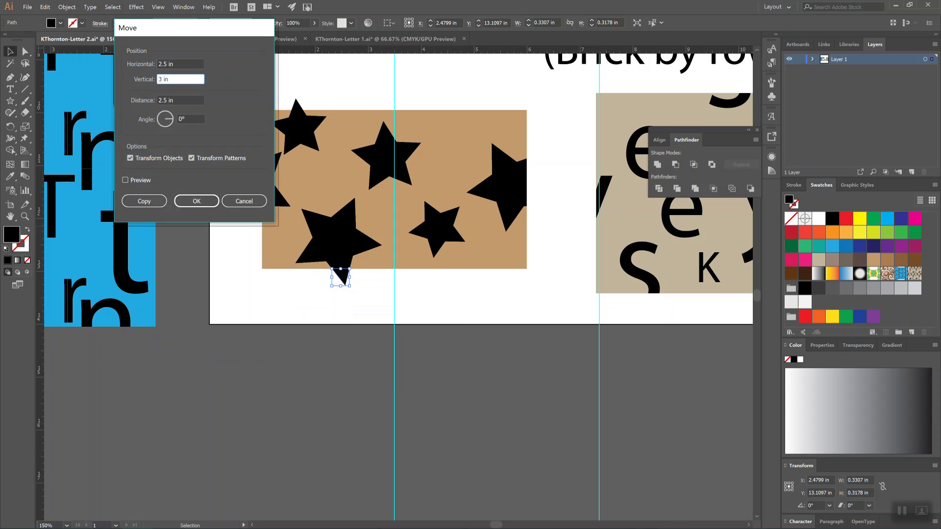
click(188, 62)
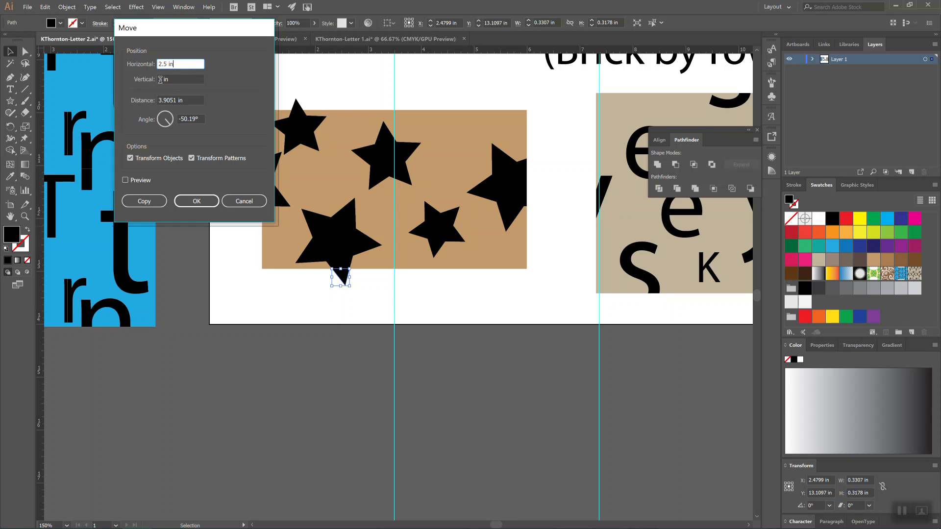
click(160, 80)
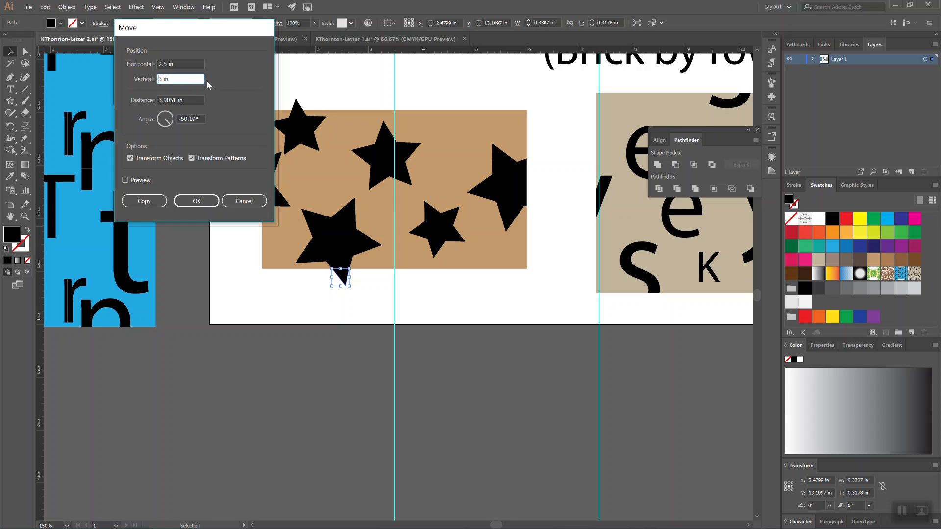
click(125, 180)
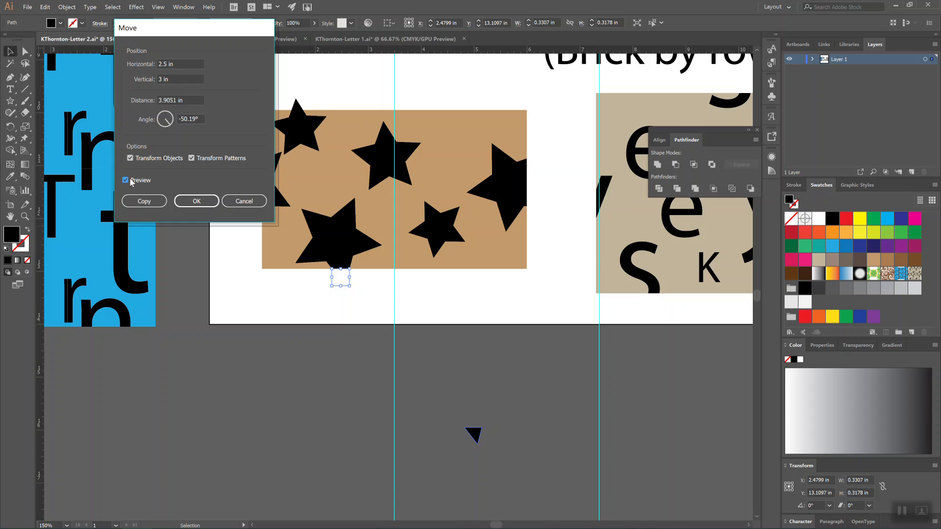
Step: Set the vertical offset to -3 in, apply the move to the bottom star tip, and deselect it
click(161, 79)
text(-)
click(179, 64)
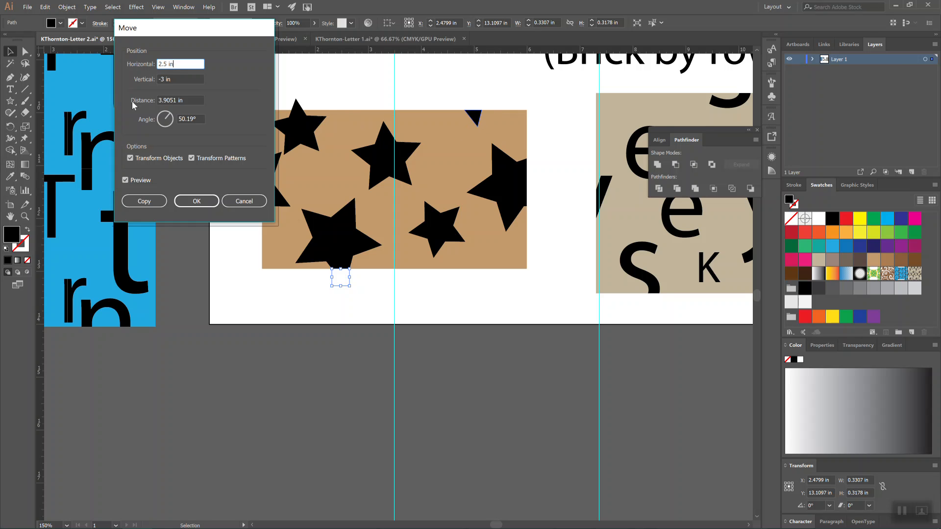
click(197, 202)
click(307, 103)
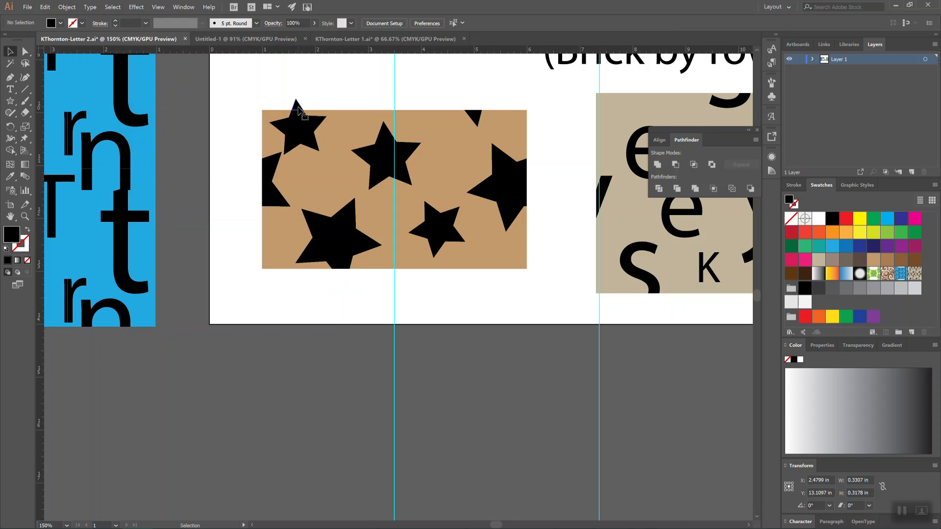
Step: Move the star tip above the rectangle's top edge 2.5 in horizontally and 3 in vertically, and deselect it
click(296, 104)
right_click(298, 107)
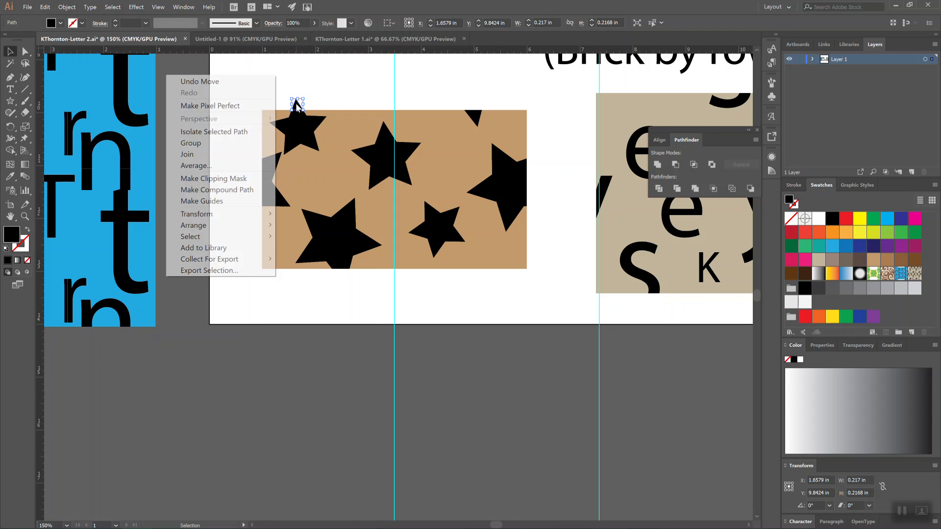
mouse_move(230, 214)
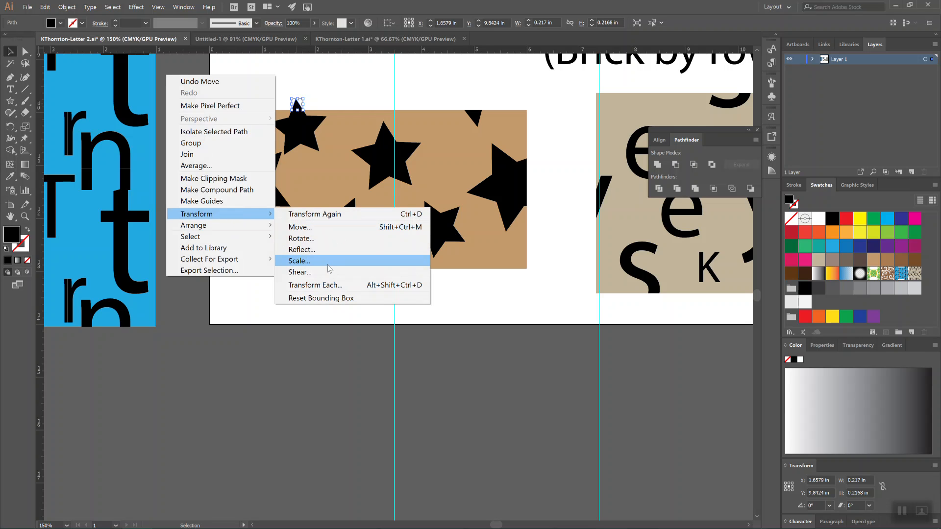
click(322, 229)
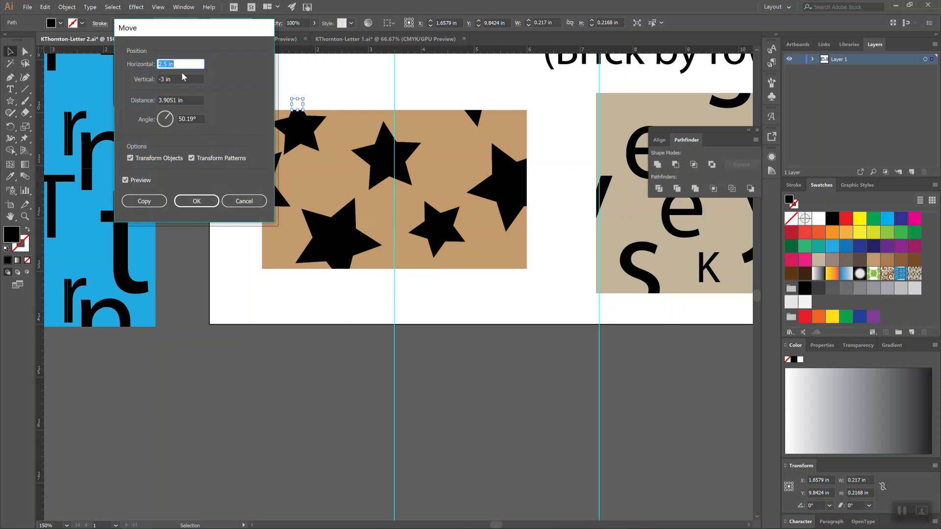
drag(163, 79, 158, 79)
key(BackSpace)
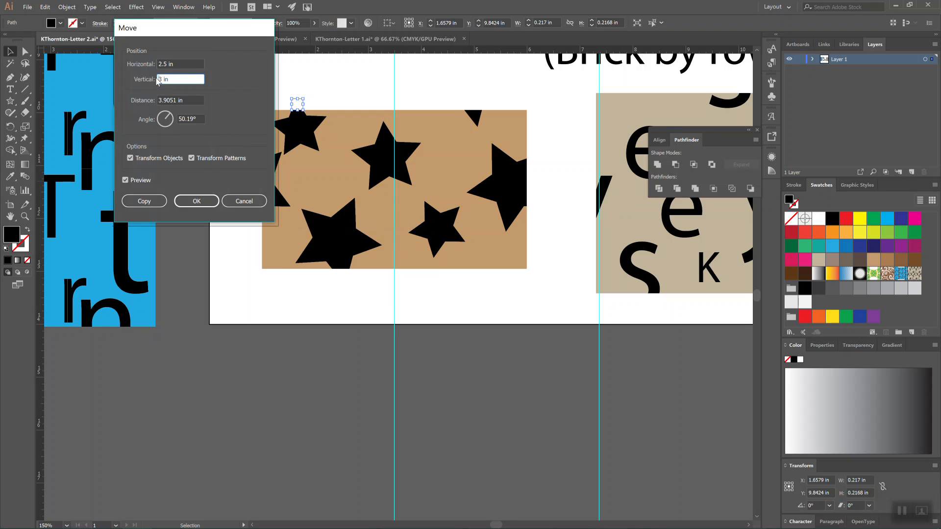
click(196, 201)
click(467, 290)
Step: Select the whole star tile with its tan rectangle and make a new pattern from it
scroll(243, 96, down, 1)
drag(244, 96, 551, 271)
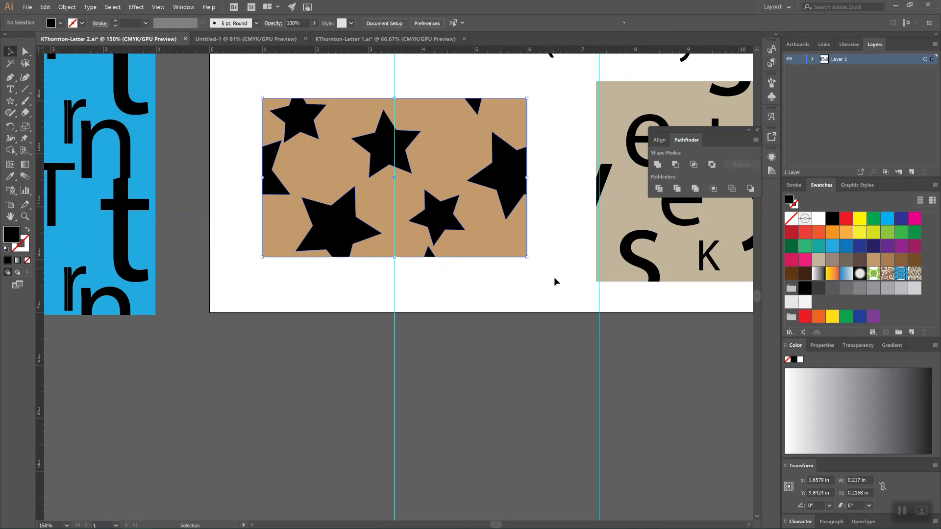
click(59, 6)
mouse_move(160, 253)
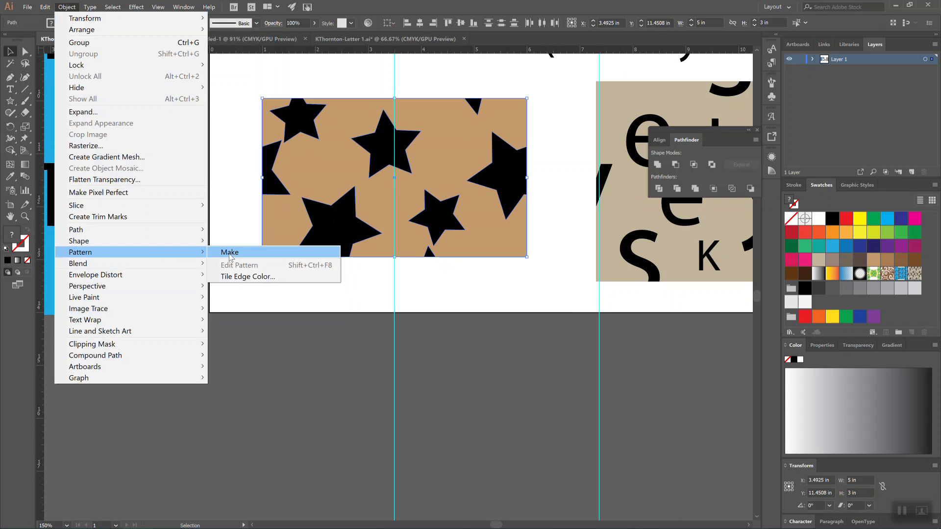
click(230, 253)
click(565, 291)
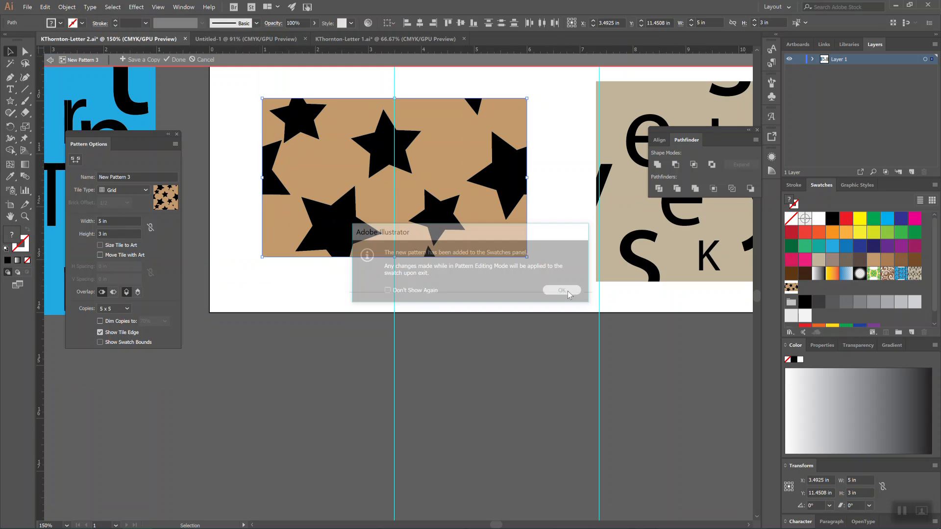
Step: Set the star pattern's tile type to Brick by Row with a 1/2 brick offset
click(125, 190)
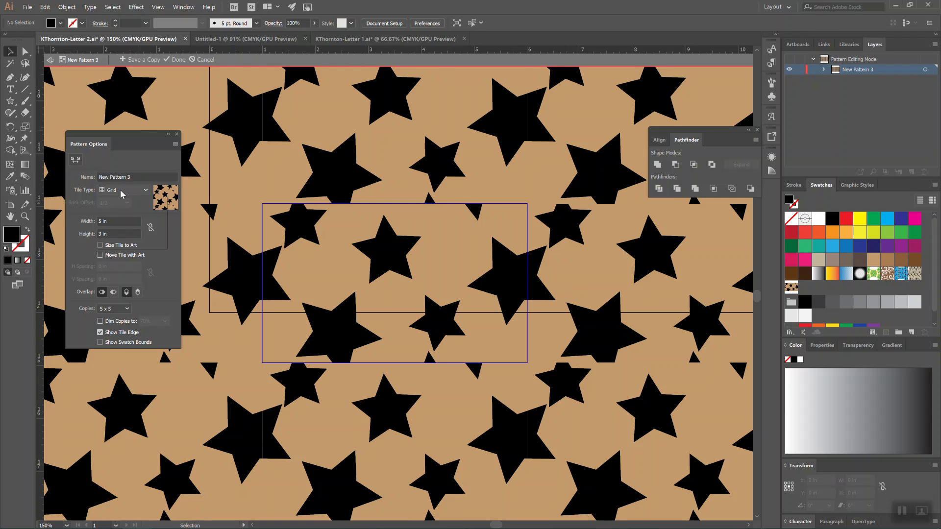
click(130, 211)
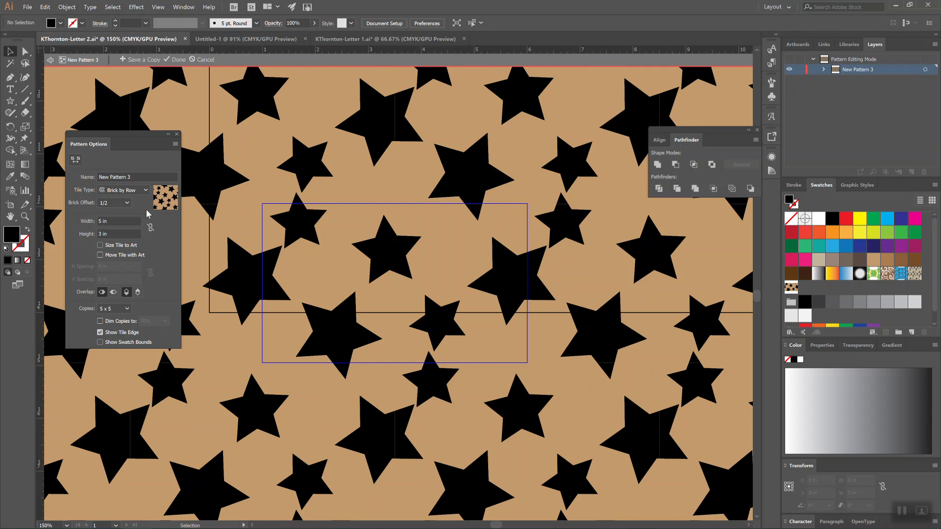
key(ctrl+minus)
key(ctrl+minus)
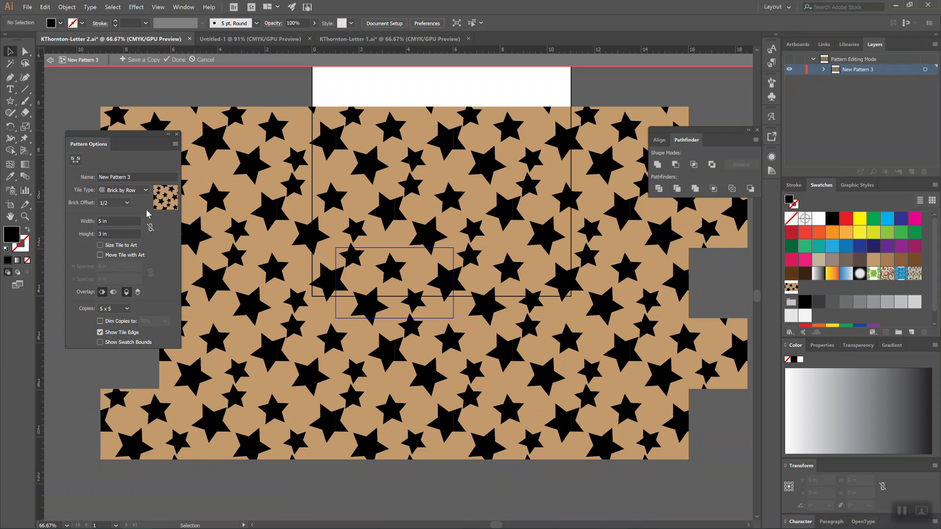
Step: Finish editing the star pattern and minimize the program window
click(178, 59)
scroll(500, 152, up, 5)
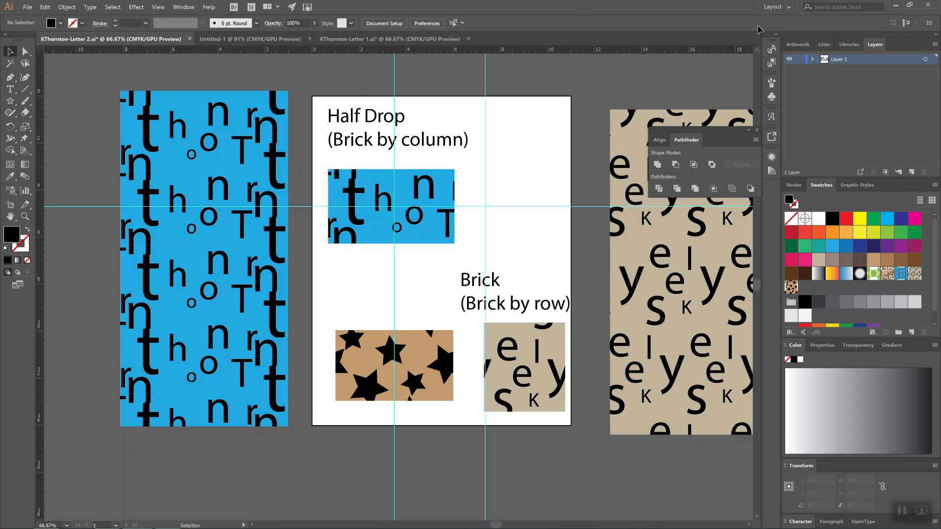
click(895, 7)
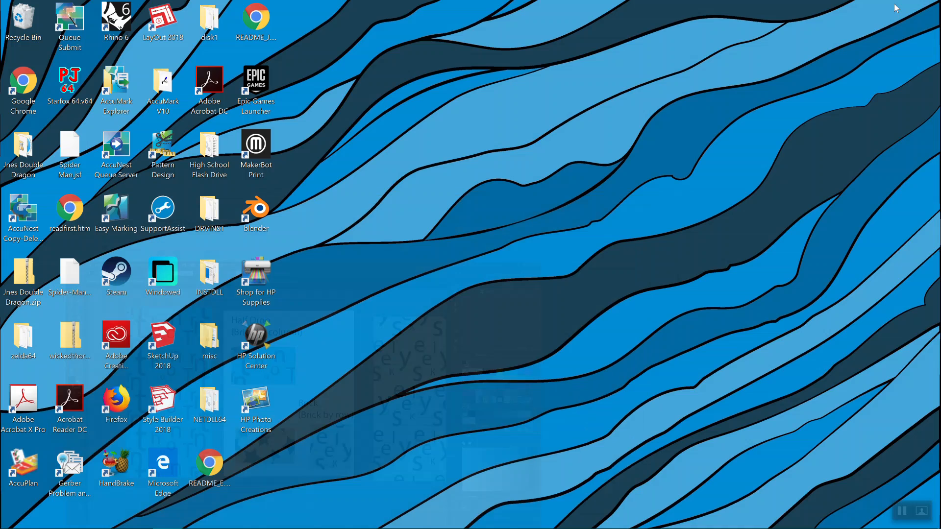